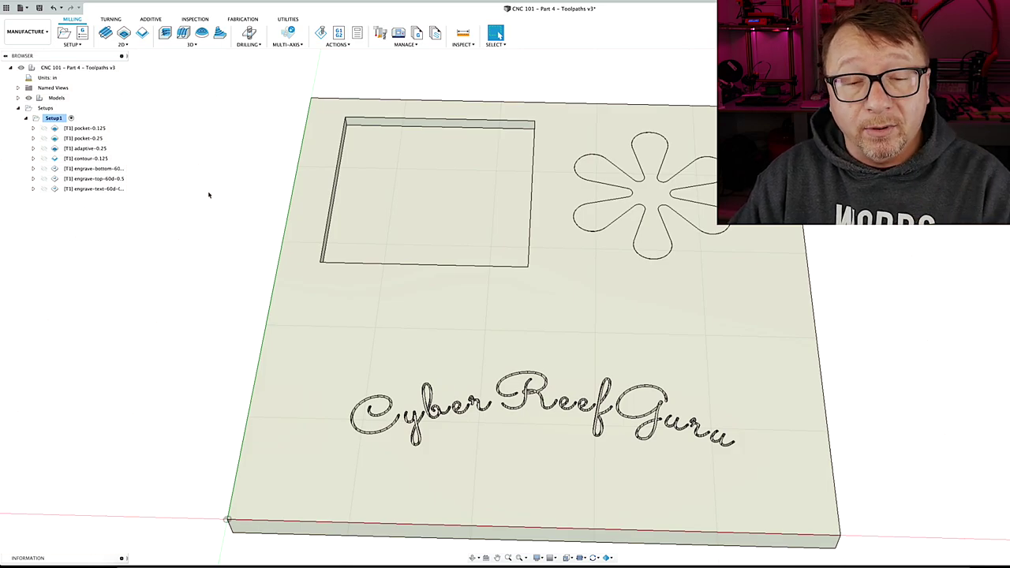
# Step: Preview the pocket-0.125 toolpath on the rectangular pocket and look over the neighbouring pocket-0.25 operation
pyautogui.click(92, 127)
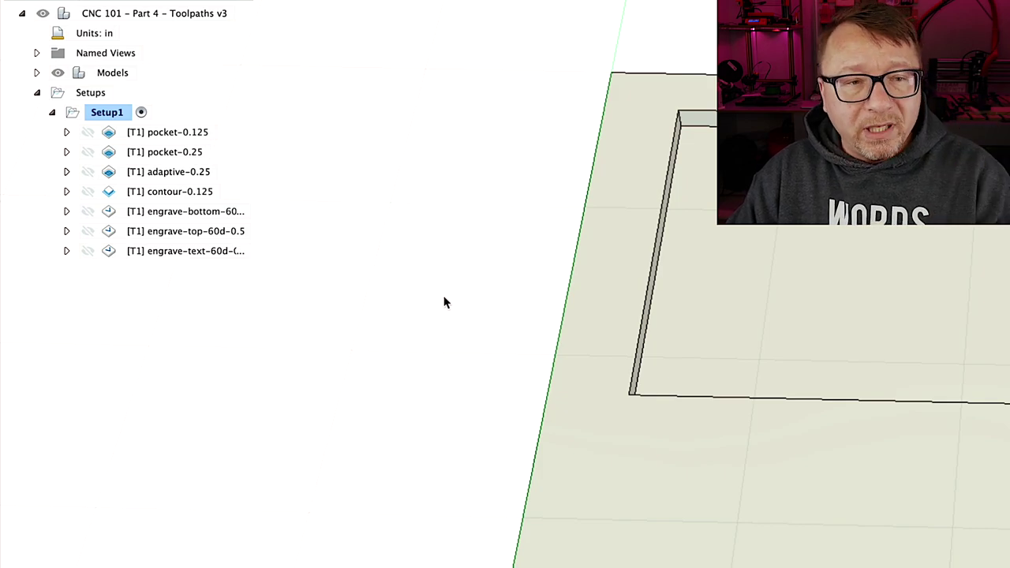
pyautogui.moveTo(179, 134)
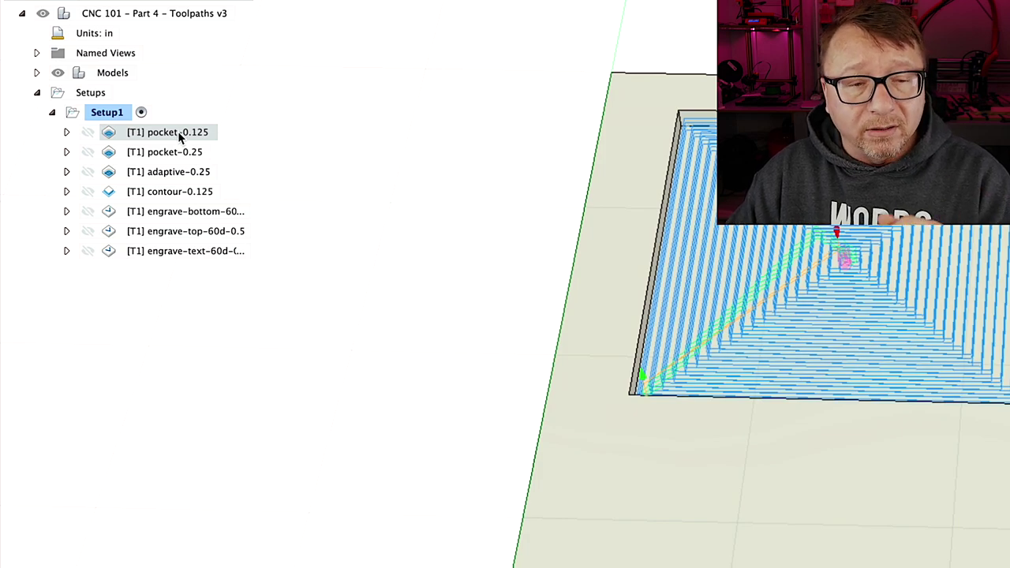
pyautogui.moveTo(180, 157)
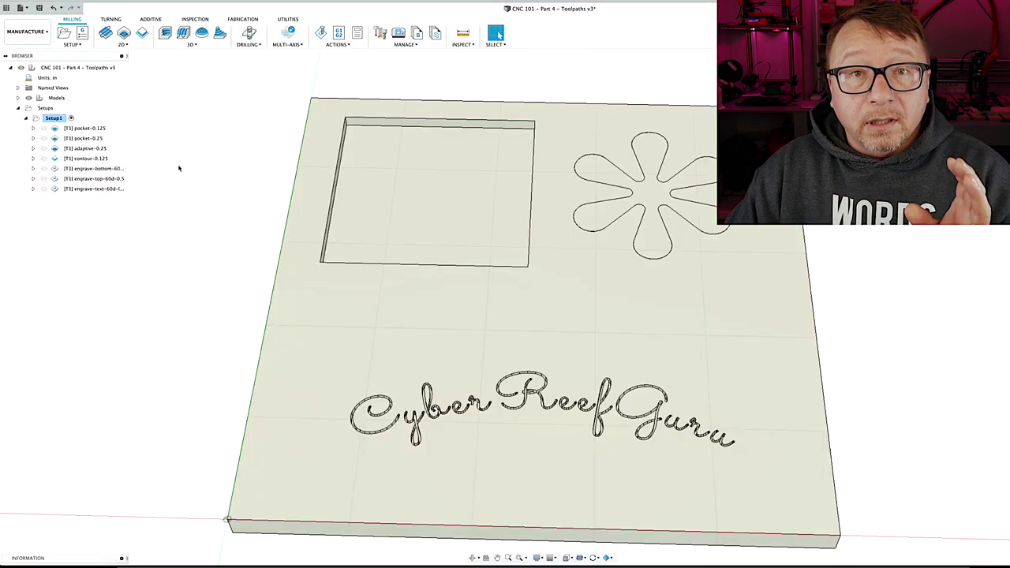
# Step: Open the pocket-0.125 operation and examine its cutting feedrate and pocket chain selection
pyautogui.doubleClick(54, 129)
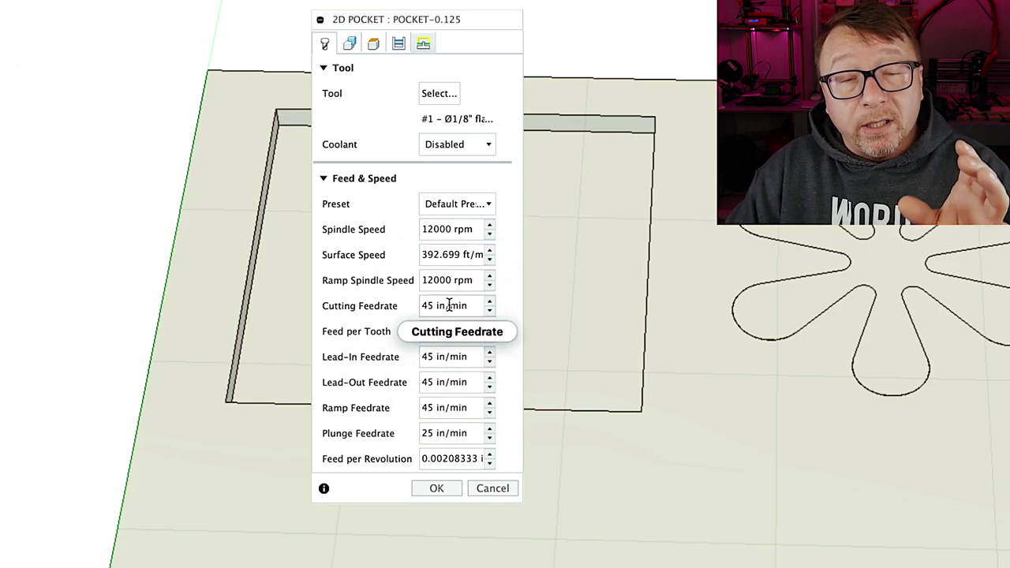
pyautogui.moveTo(448, 305)
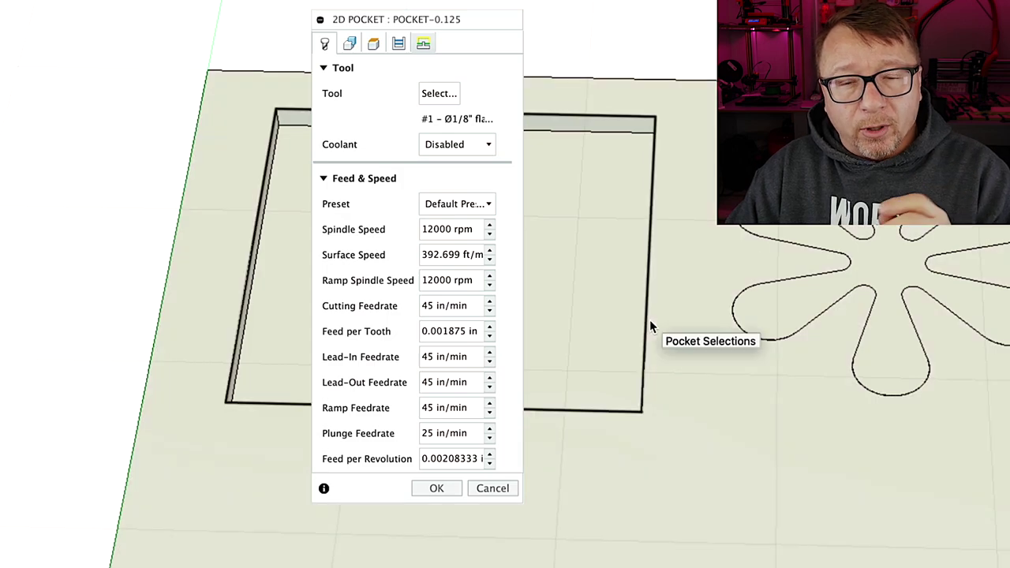
pyautogui.click(649, 320)
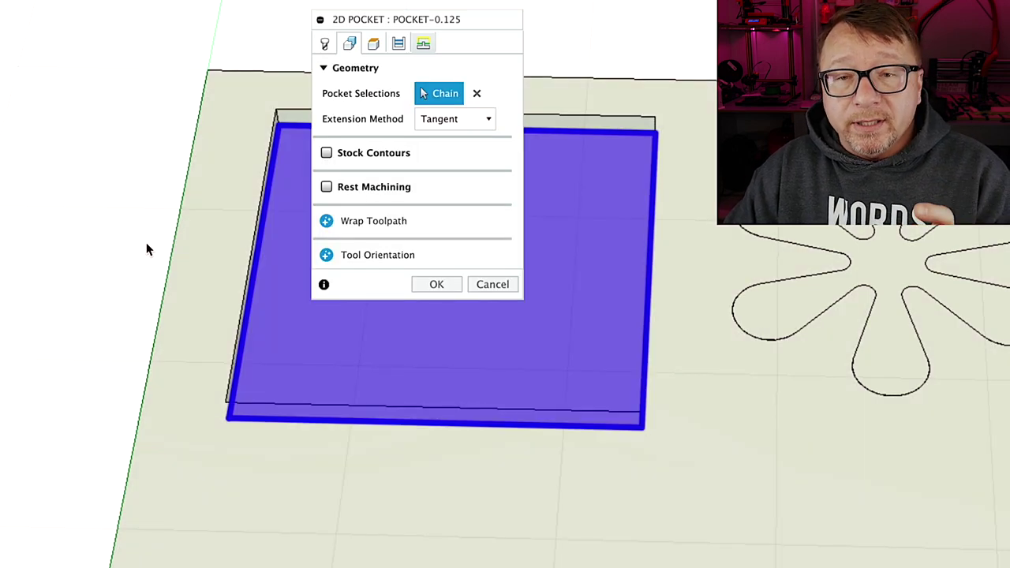
pyautogui.moveTo(436, 96)
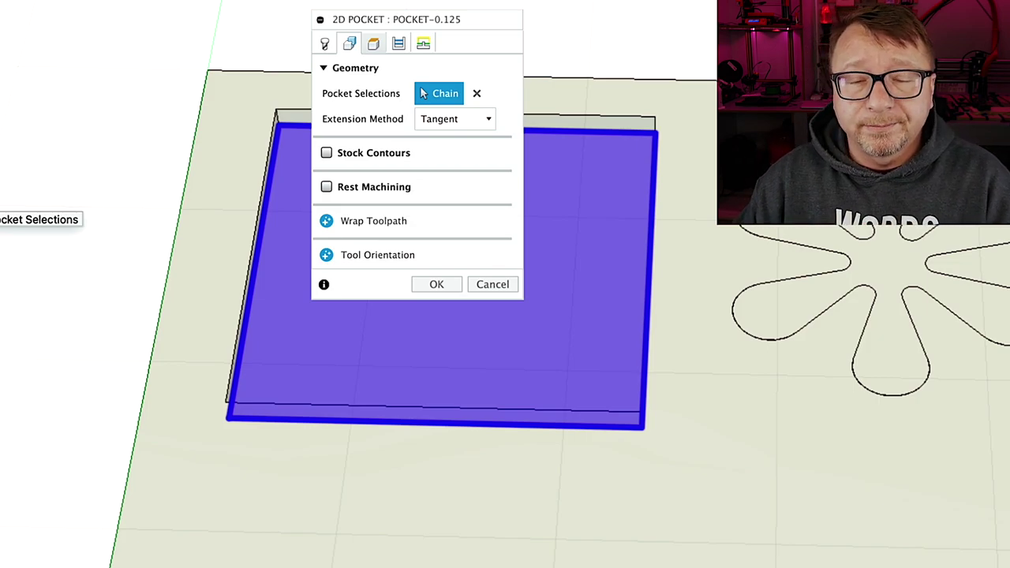
# Step: Review the pocket operation's heights, including the available references for the bottom height
pyautogui.click(373, 43)
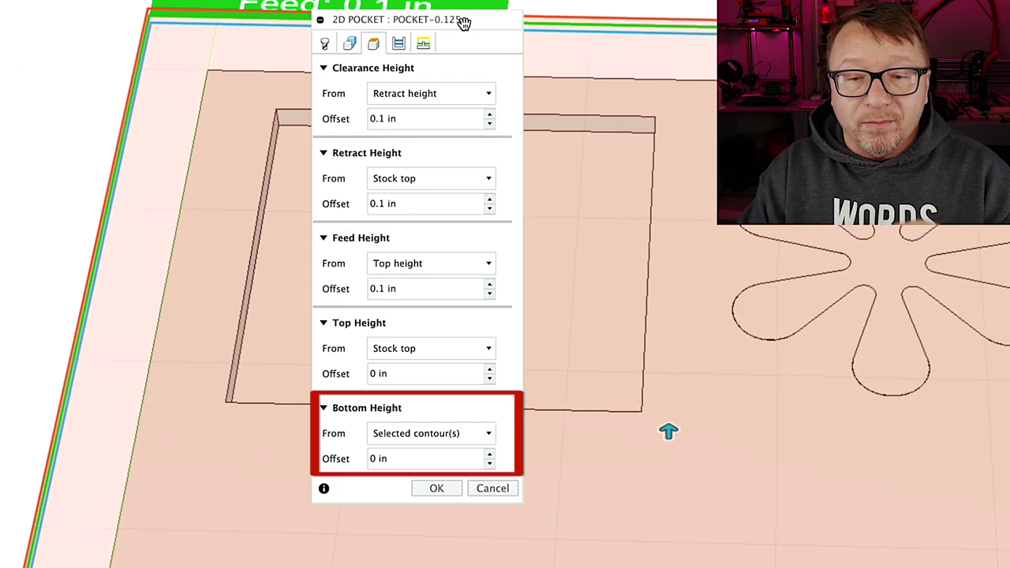
pyautogui.click(482, 433)
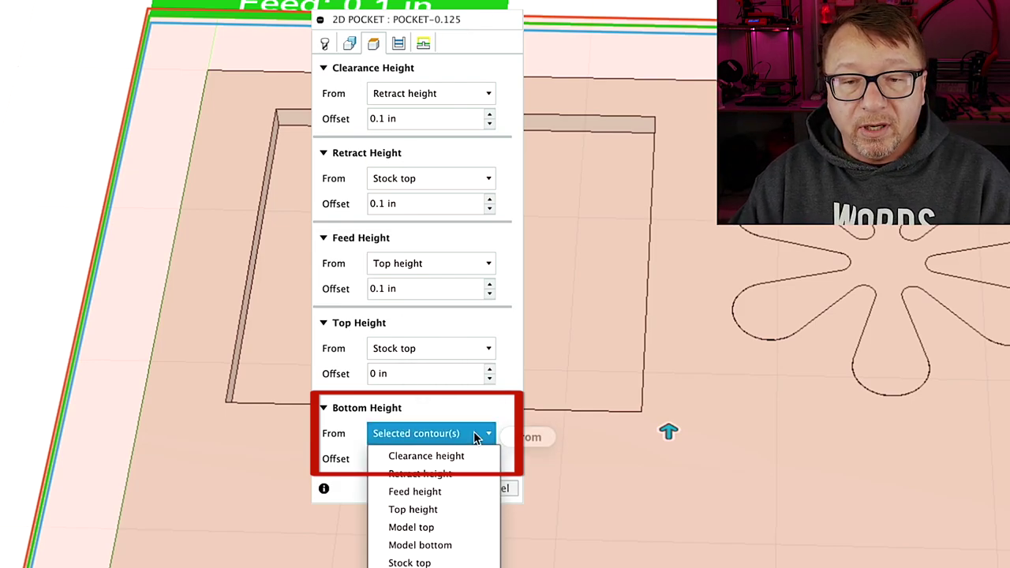
pyautogui.click(432, 400)
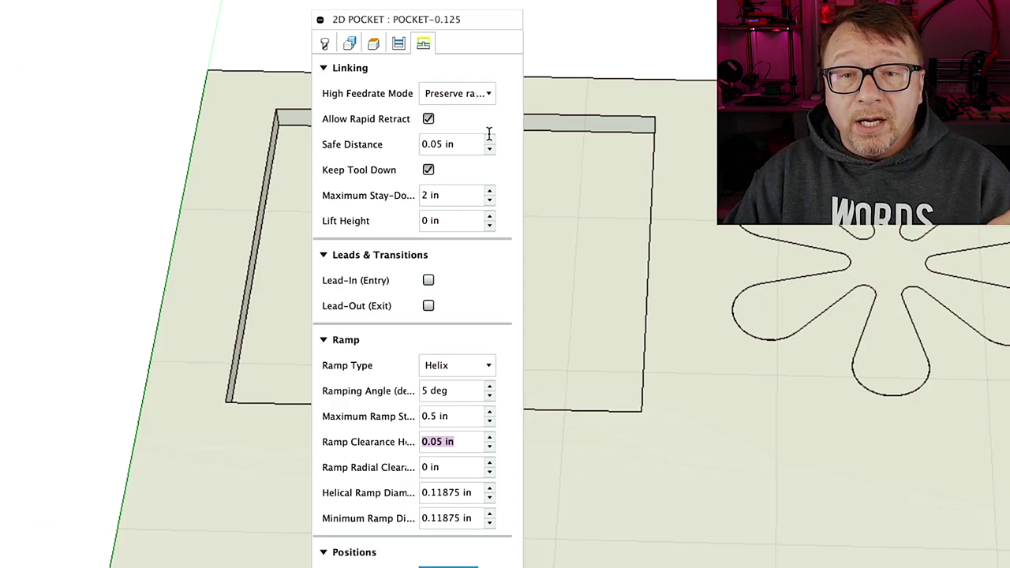
# Step: Examine the pocket operation's linking settings: safe distance, ramp type options and ramp clearance height
pyautogui.click(466, 145)
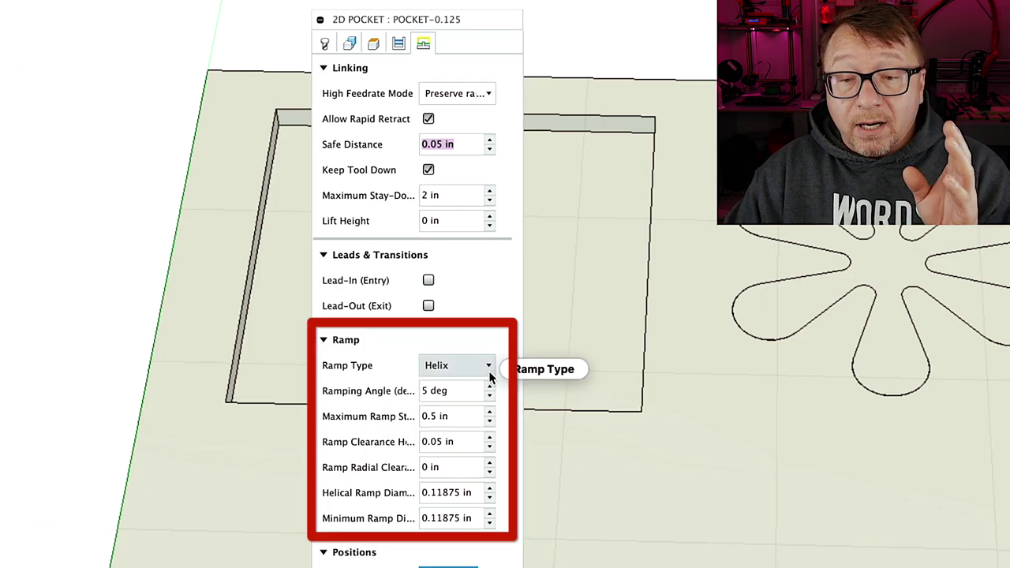
pyautogui.moveTo(485, 377)
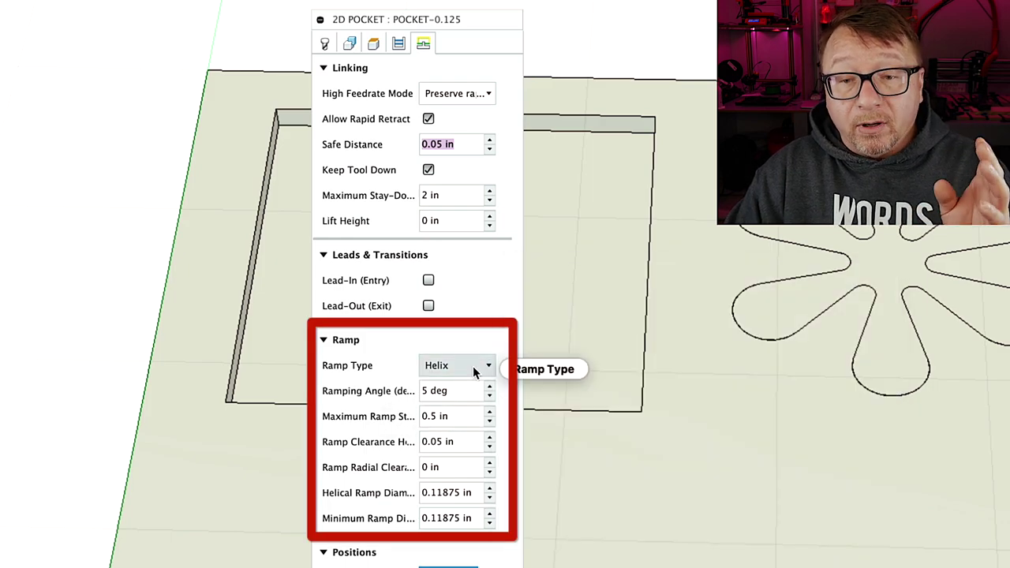
pyautogui.click(477, 371)
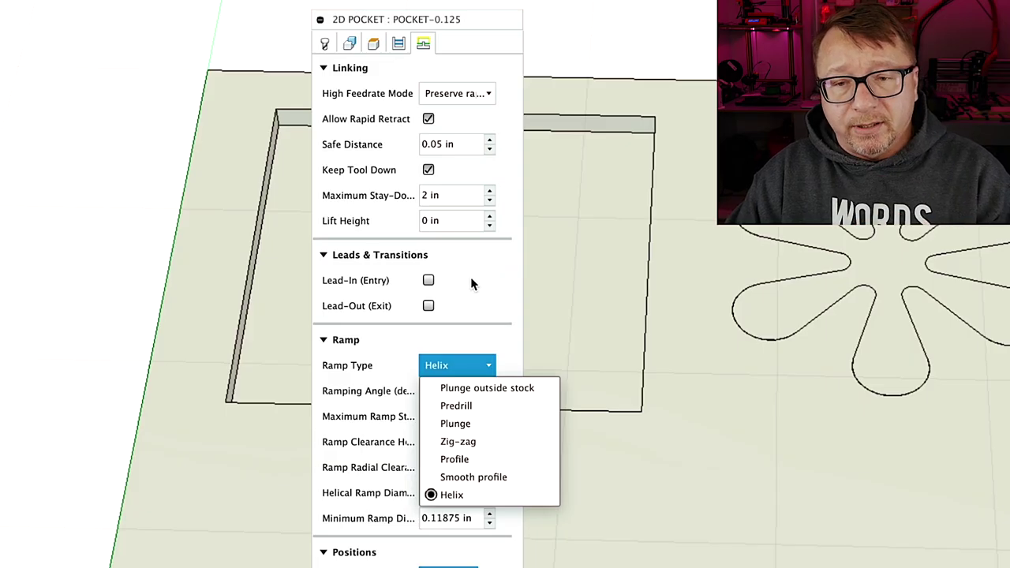
pyautogui.click(470, 277)
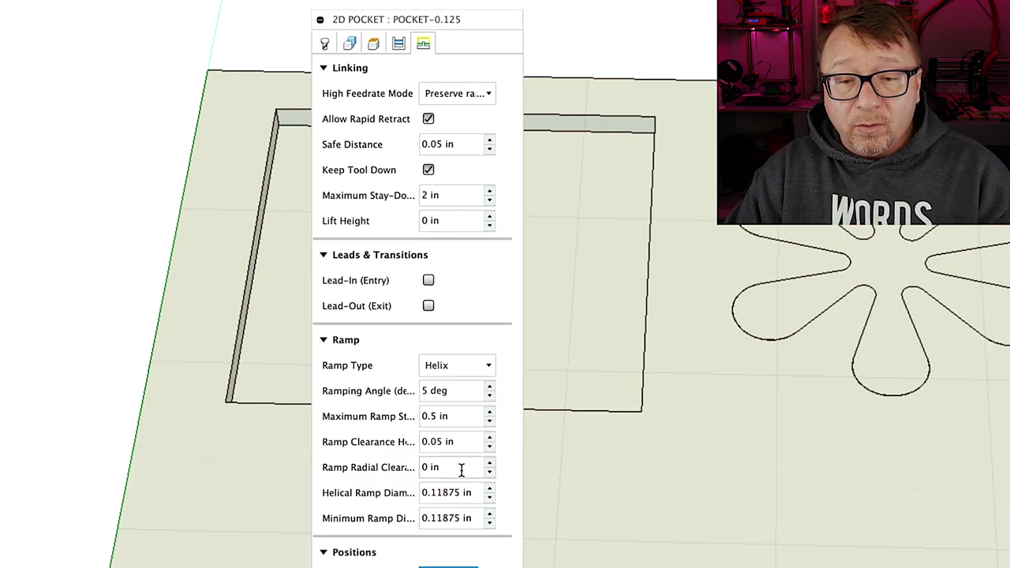
pyautogui.click(456, 444)
pyautogui.moveTo(456, 444); pyautogui.dragTo(405, 444)
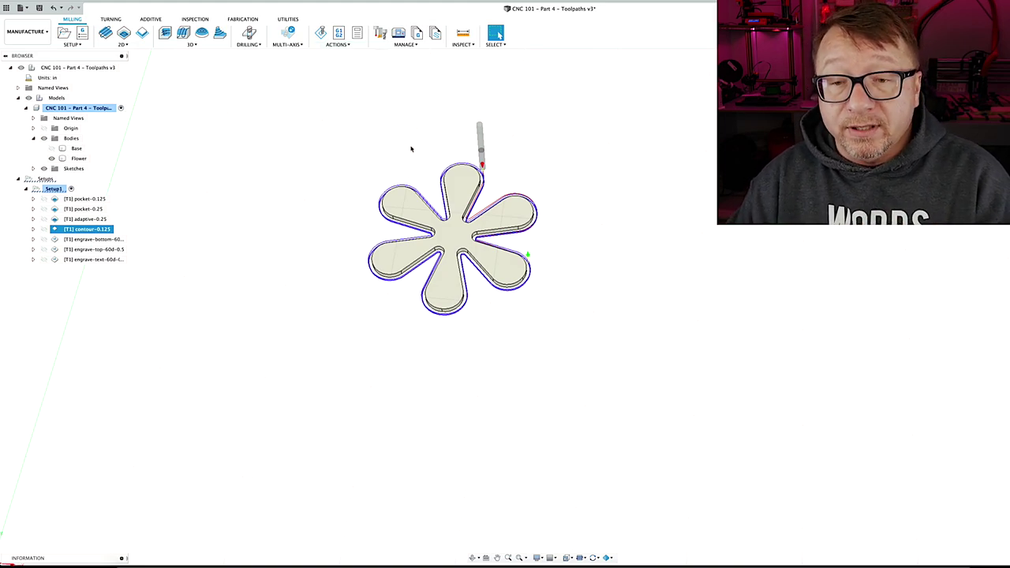
# Step: Inspect the toolpath around the Flower body, and open the contour-0.125 operation's geometry settings
pyautogui.scroll(5, 500, 215)
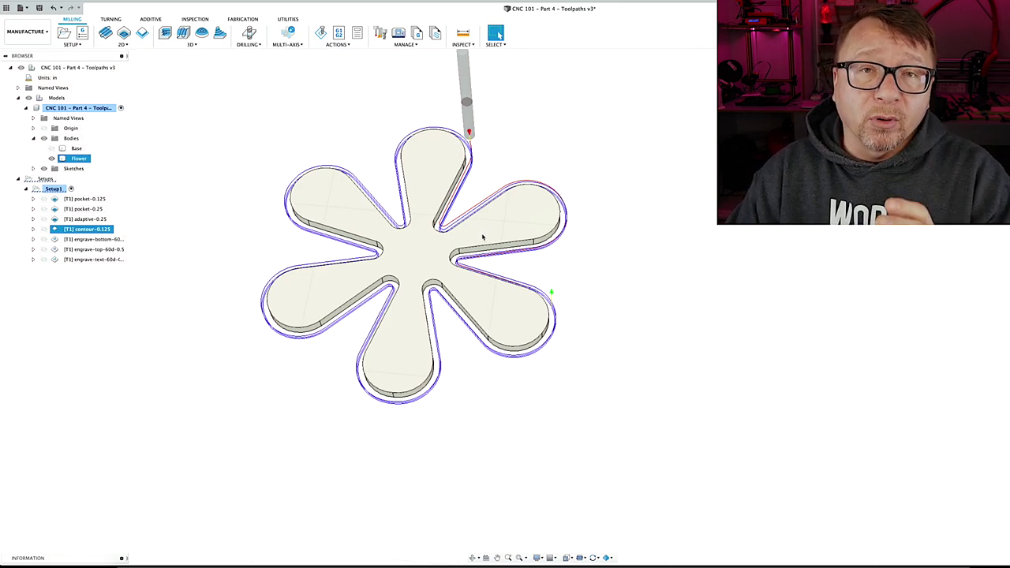
pyautogui.press('Escape')
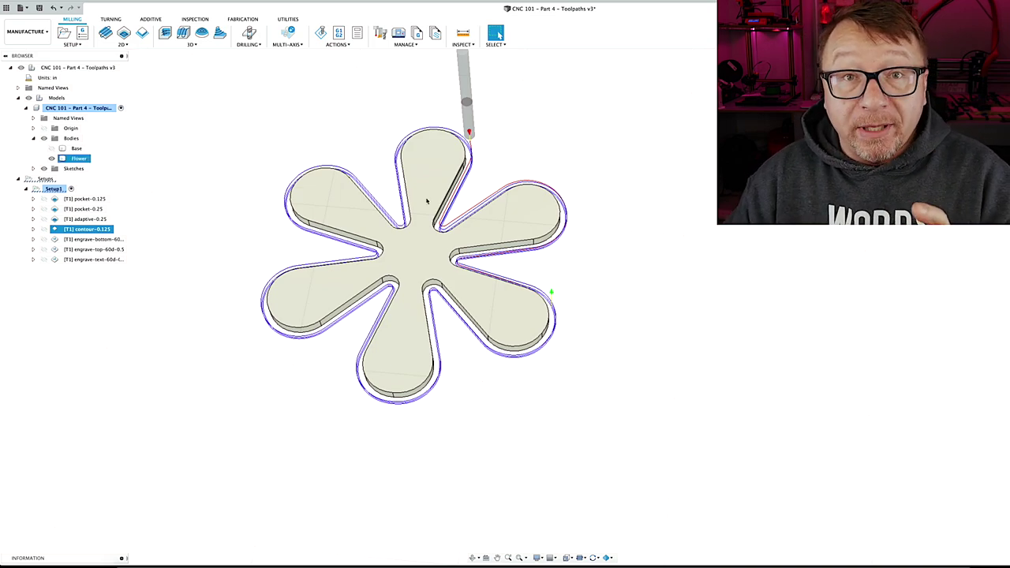
pyautogui.doubleClick(56, 230)
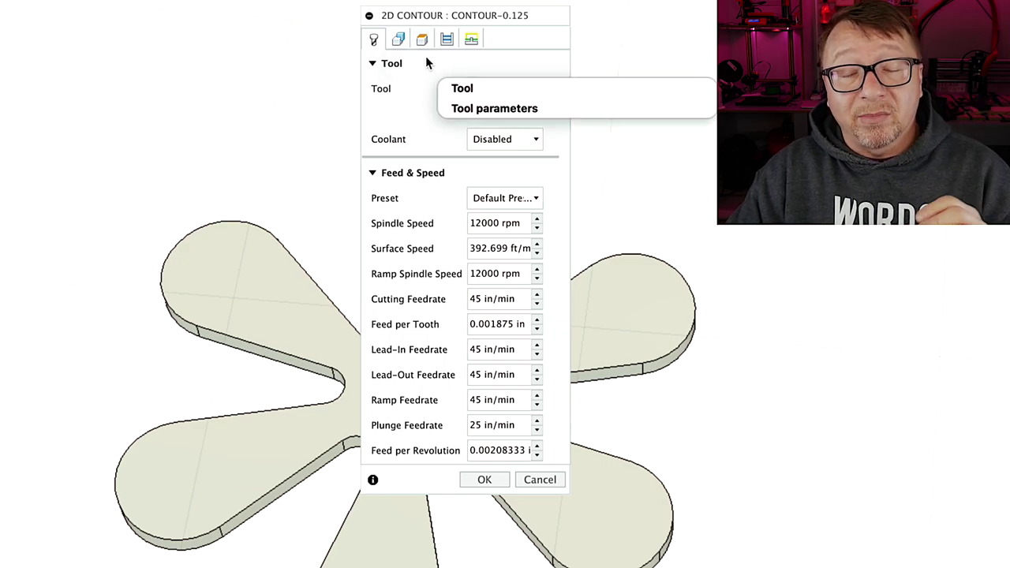
pyautogui.click(398, 39)
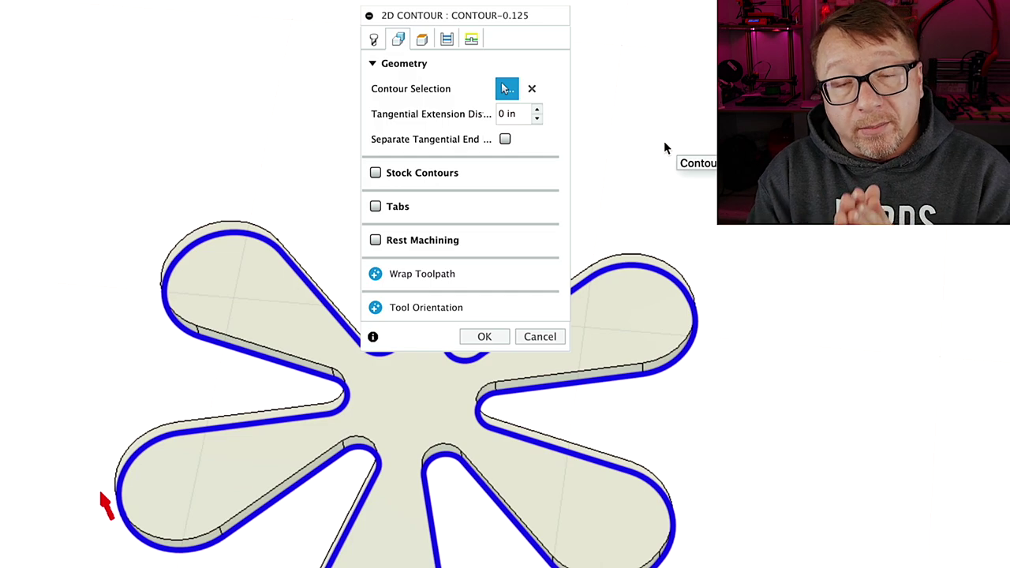
# Step: Flip the contour direction arrow so the cut runs on the outside of the flower's outline
pyautogui.scroll(5, 430, 535)
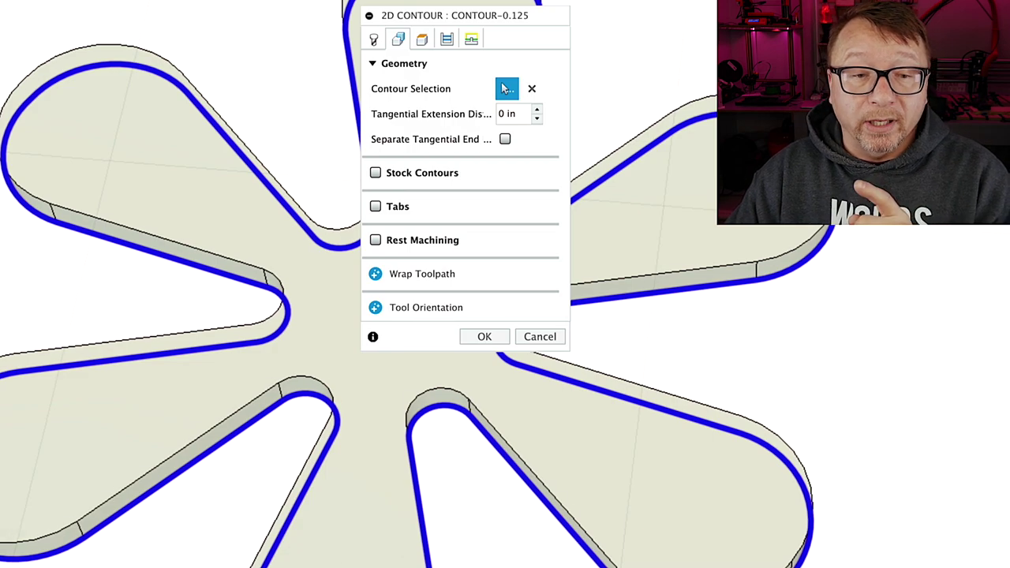
pyautogui.scroll(8, 162, 451)
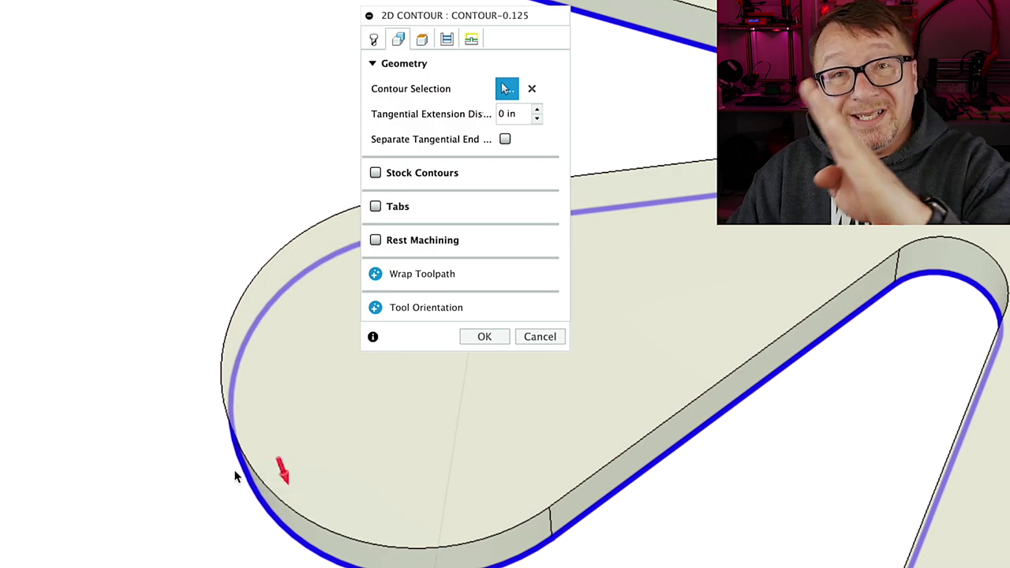
pyautogui.click(284, 472)
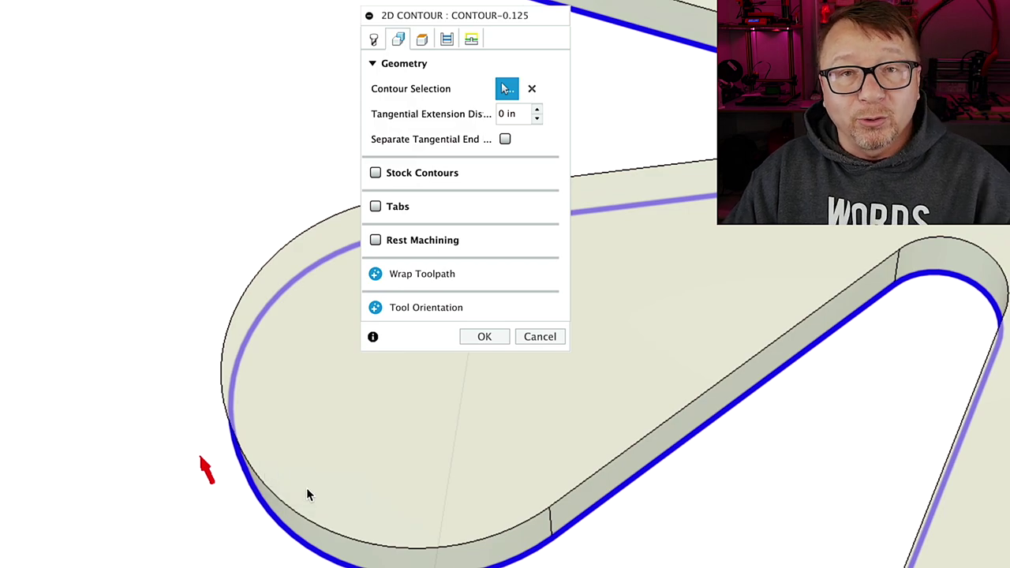
pyautogui.scroll(-5, 353, 505)
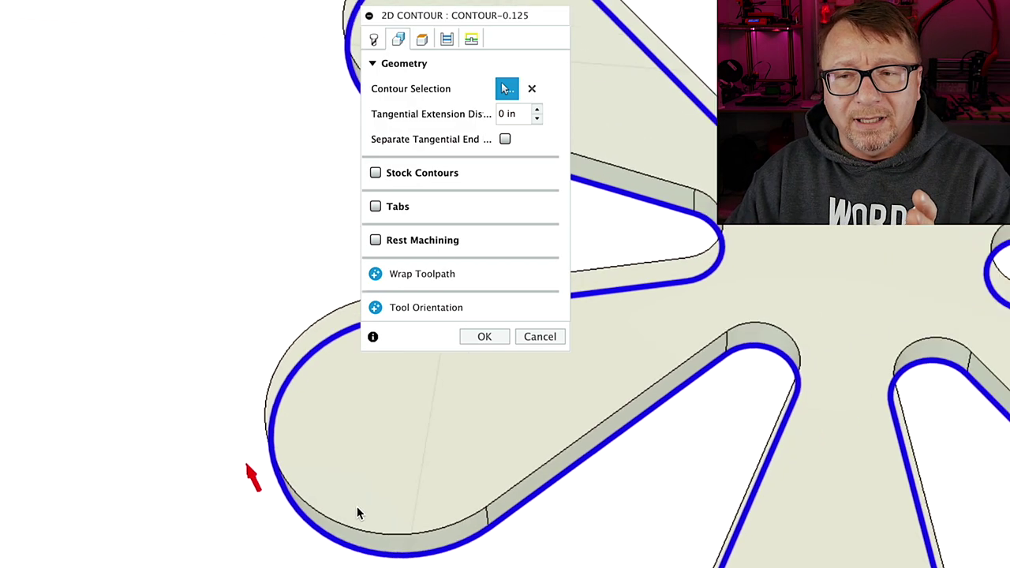
pyautogui.moveTo(356, 513); pyautogui.dragTo(287, 536, button='middle')
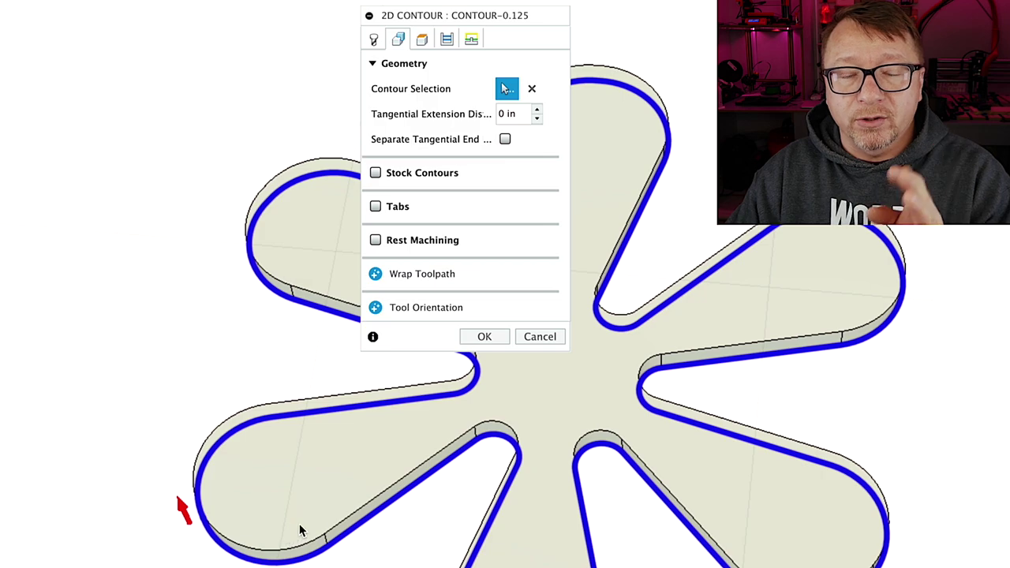
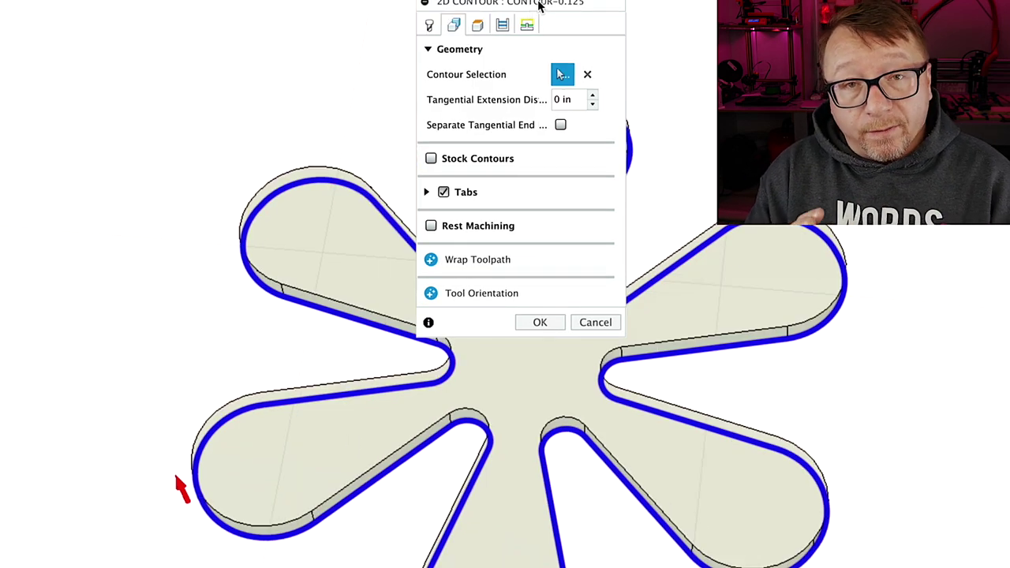
# Step: Enable tabs on the flower contour and expand the tab shape, size and positioning settings
pyautogui.click(427, 193)
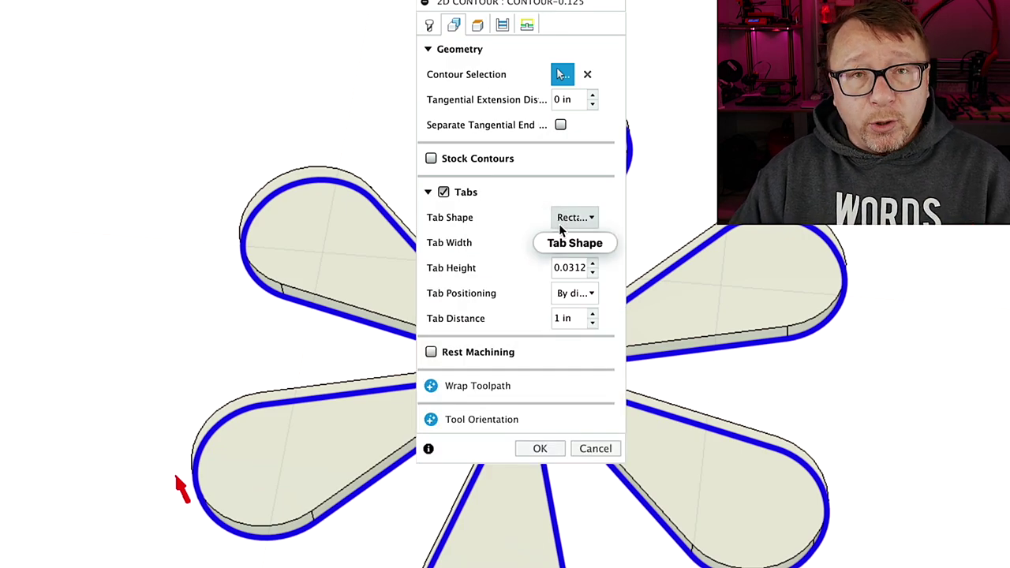
pyautogui.moveTo(561, 228)
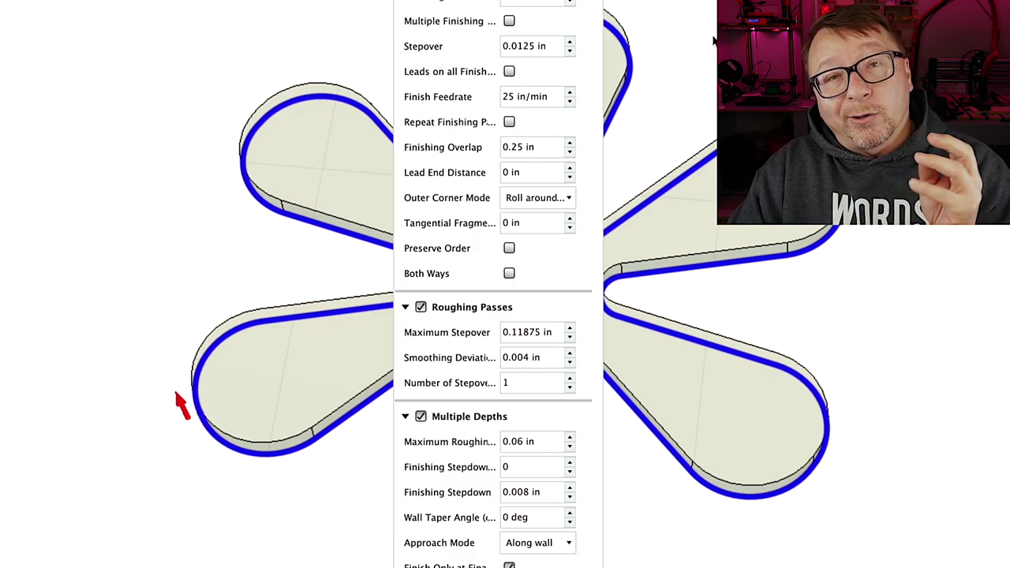
# Step: Review the contour's pass settings: finish feedrate, finishing overlap and finishing only at final depth
pyautogui.moveTo(547, 98); pyautogui.dragTo(494, 103)
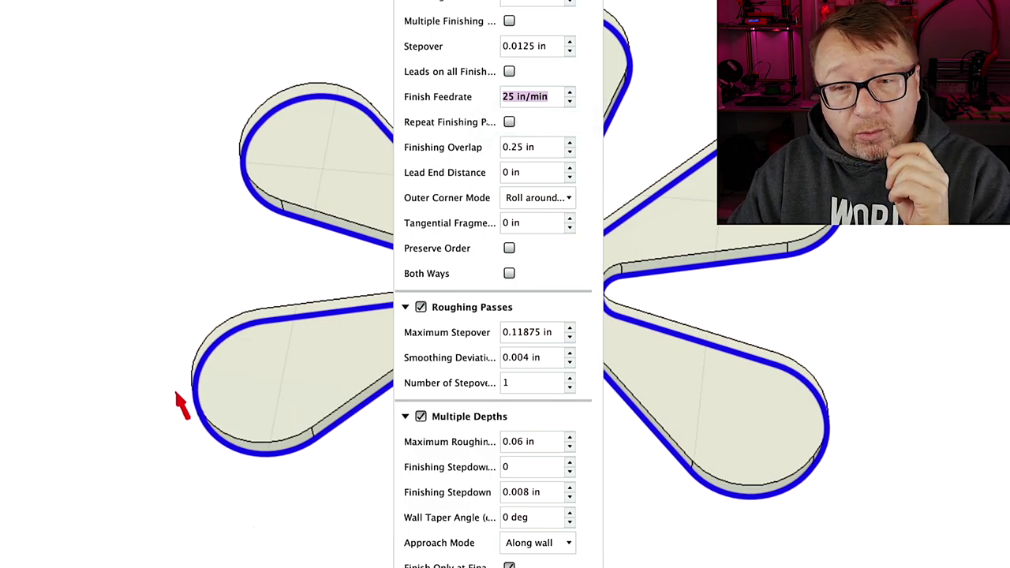
pyautogui.moveTo(548, 147); pyautogui.dragTo(490, 150)
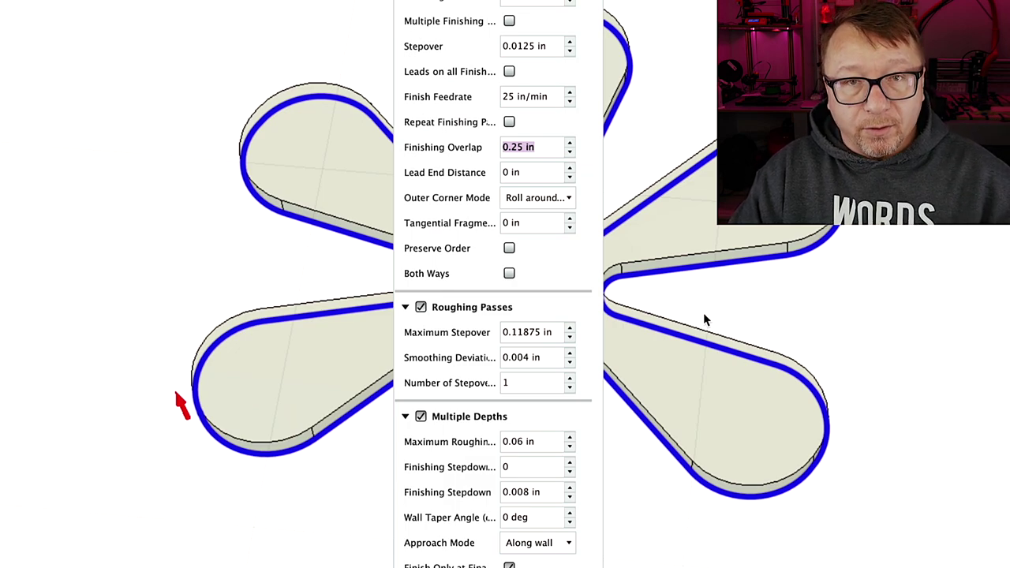
pyautogui.click(552, 95)
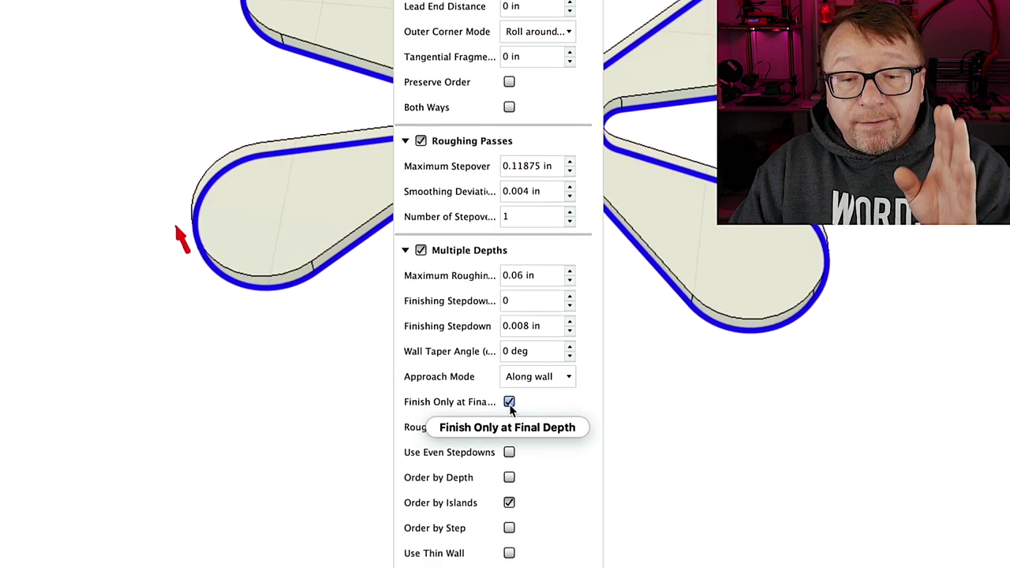
pyautogui.moveTo(509, 406)
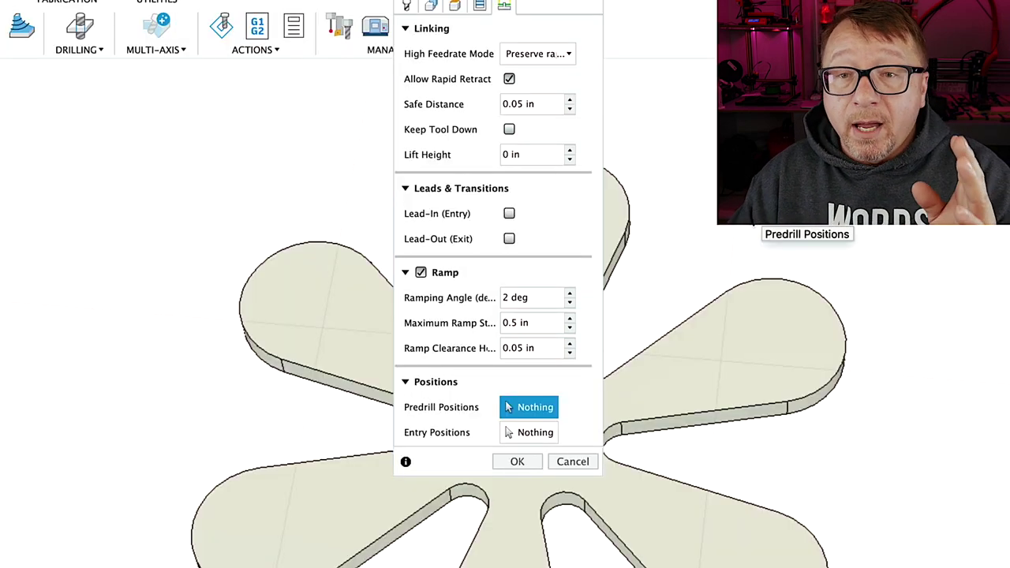
# Step: Check the safe distance and ramp settings in the flower contour's linking parameters
pyautogui.click(534, 104)
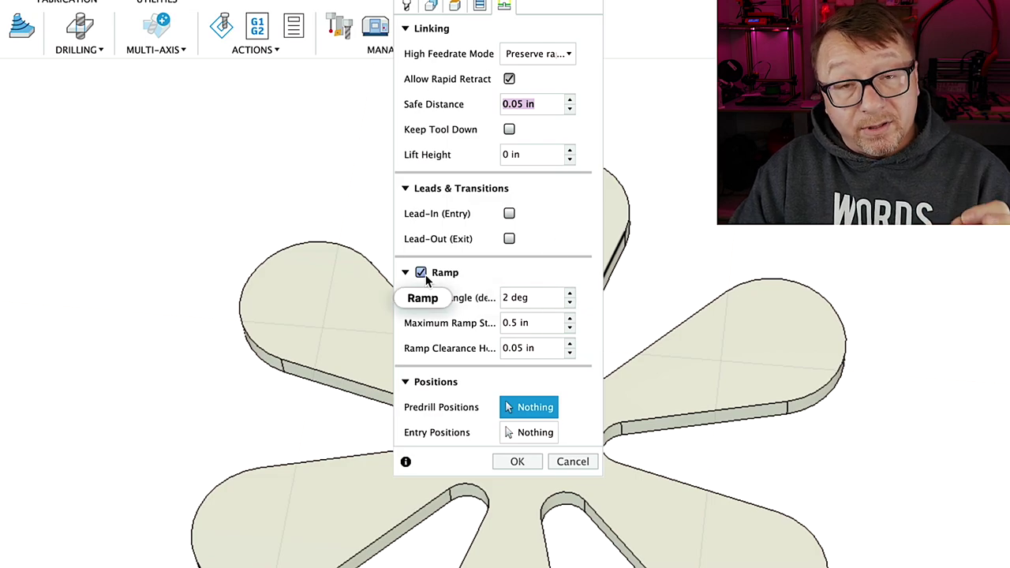
pyautogui.moveTo(427, 278)
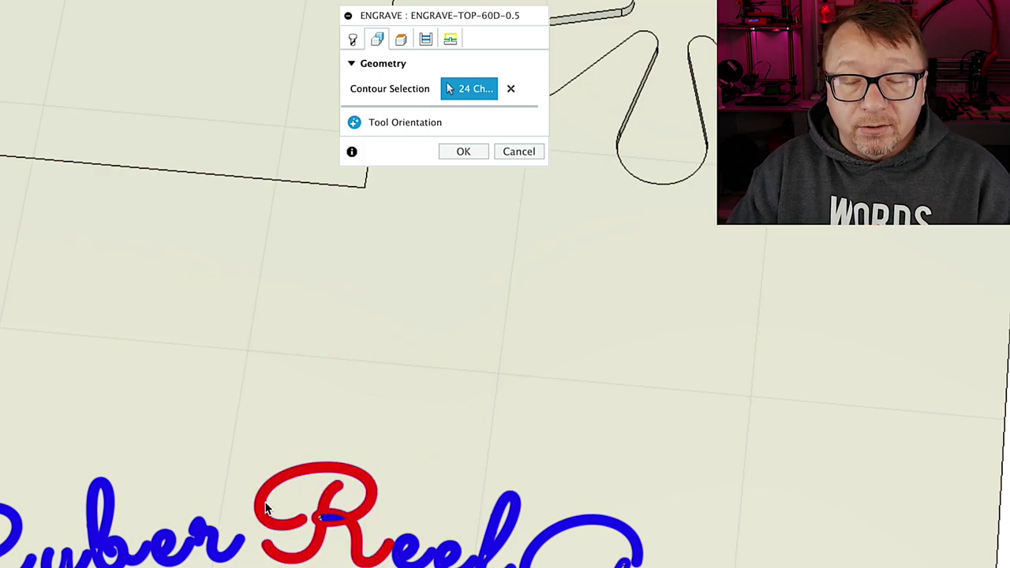
# Step: Examine the selected text contours around the letter R in the engrave-top-60d-0.5 operation
pyautogui.scroll(3, 268, 502)
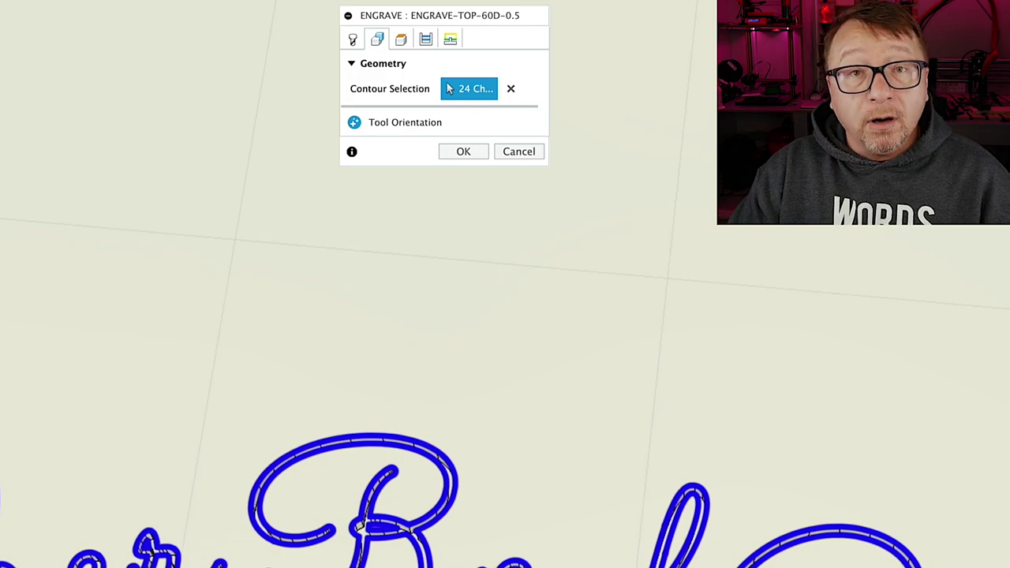
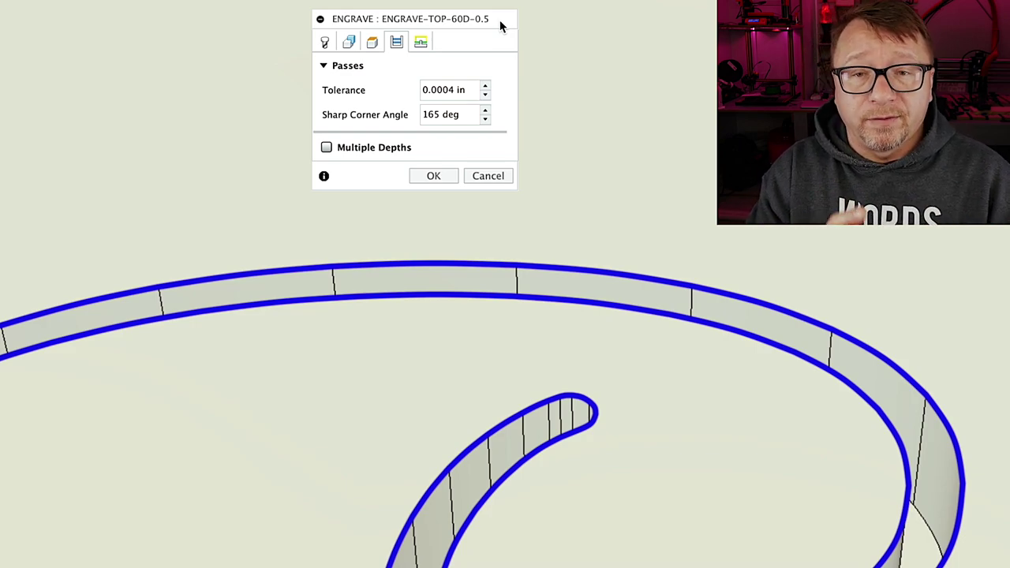
# Step: Check the linking settings of the engrave-top-60d-0.5 operation
pyautogui.click(421, 42)
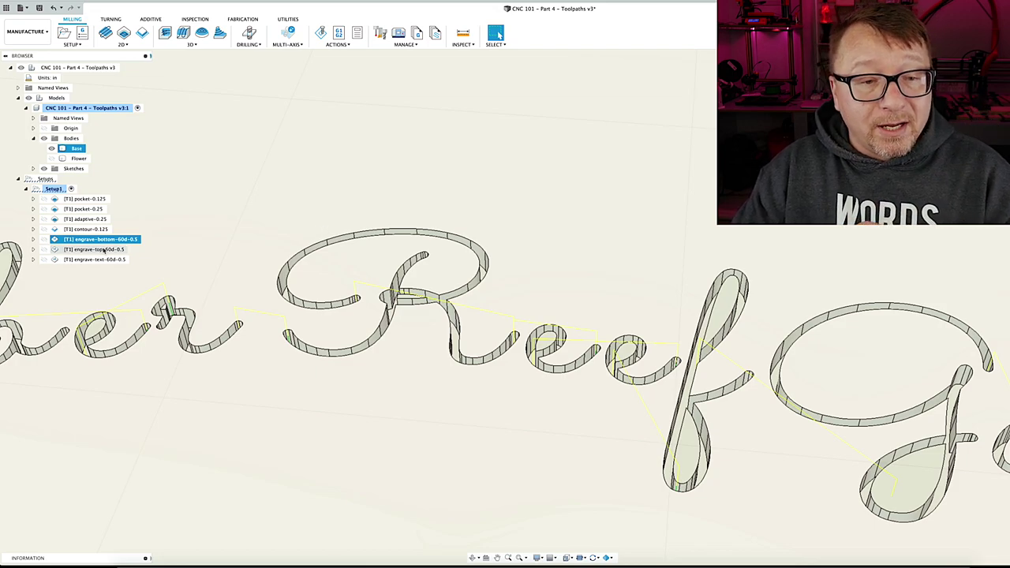
# Step: Simulate the engrave-bottom-60d-0.5 operation and check its machining statistics
pyautogui.click(111, 241)
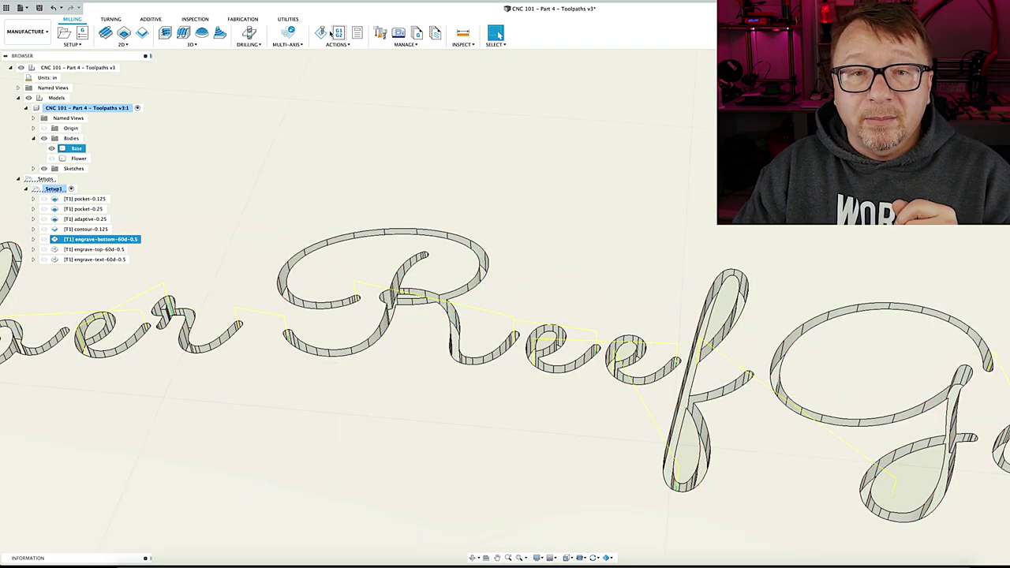
pyautogui.click(321, 33)
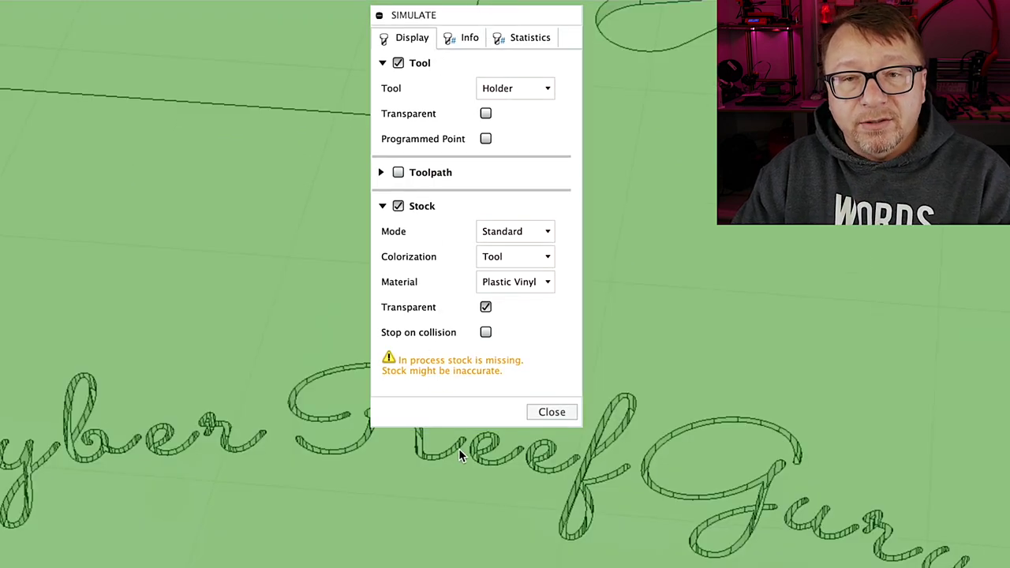
pyautogui.click(538, 38)
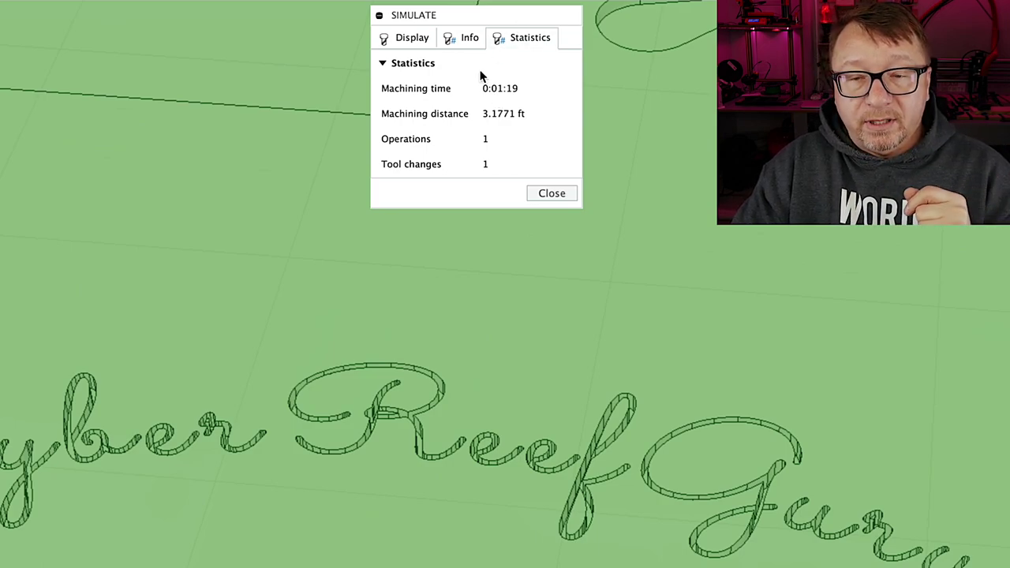
# Step: Turn off stock transparency and jump to the end of the engrave-bottom-60d-0.5 simulation to inspect the carved lettering
pyautogui.click(407, 37)
pyautogui.moveTo(465, 21); pyautogui.dragTo(761, 13)
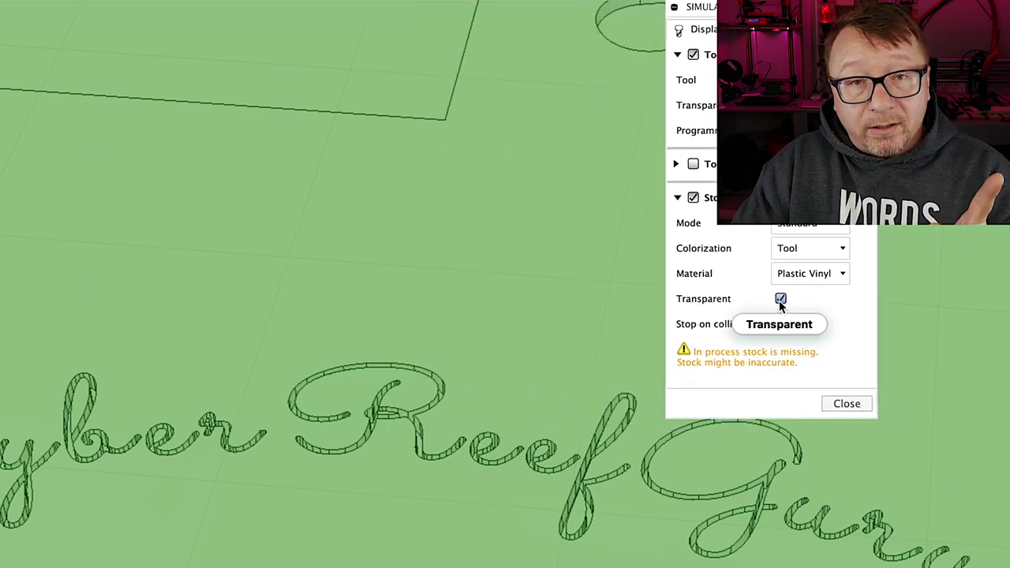
pyautogui.click(779, 299)
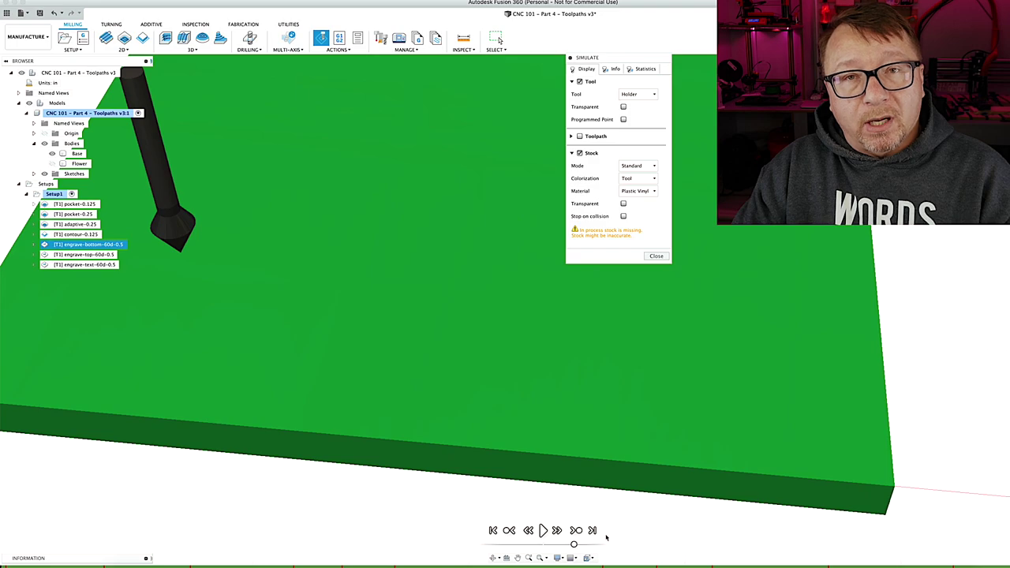
pyautogui.moveTo(598, 543)
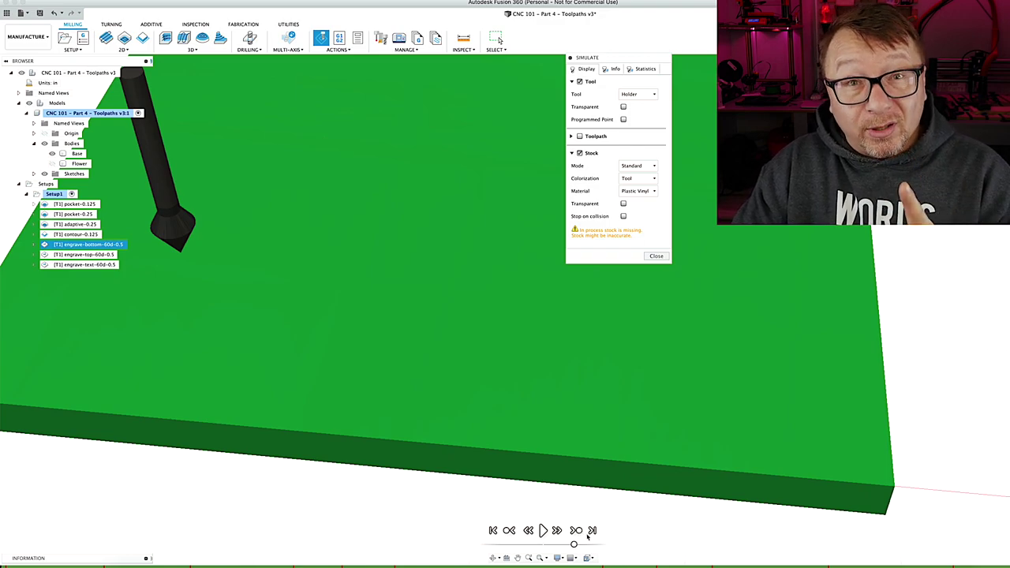
pyautogui.click(593, 530)
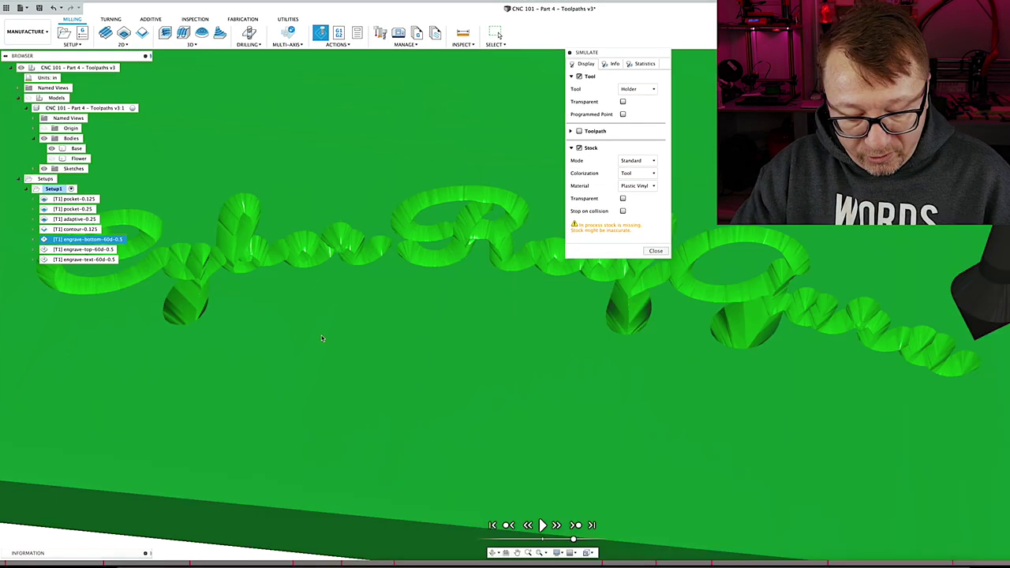
pyautogui.scroll(-10, 321, 337)
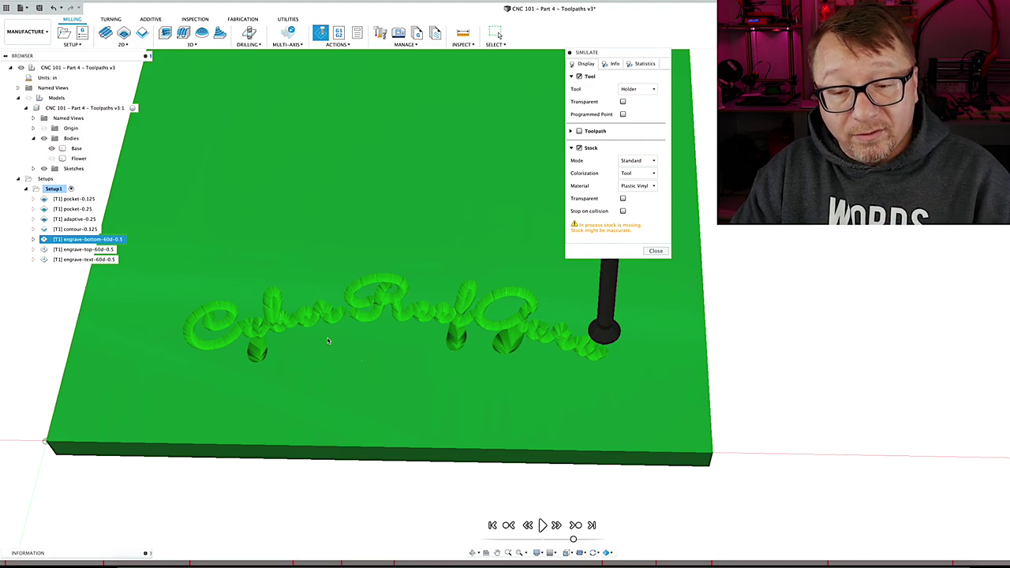
pyautogui.scroll(8, 305, 345)
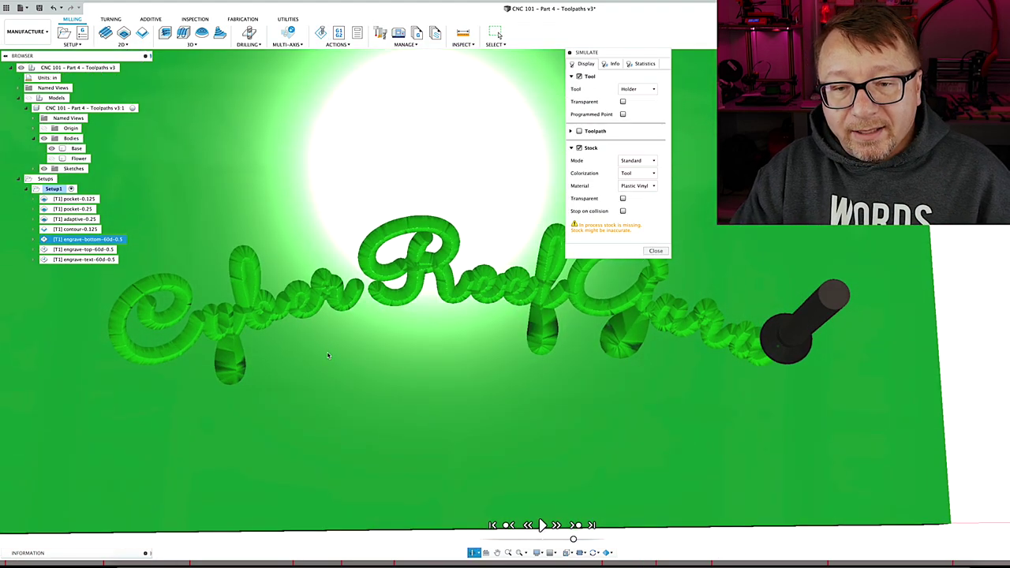
pyautogui.scroll(2, 329, 319)
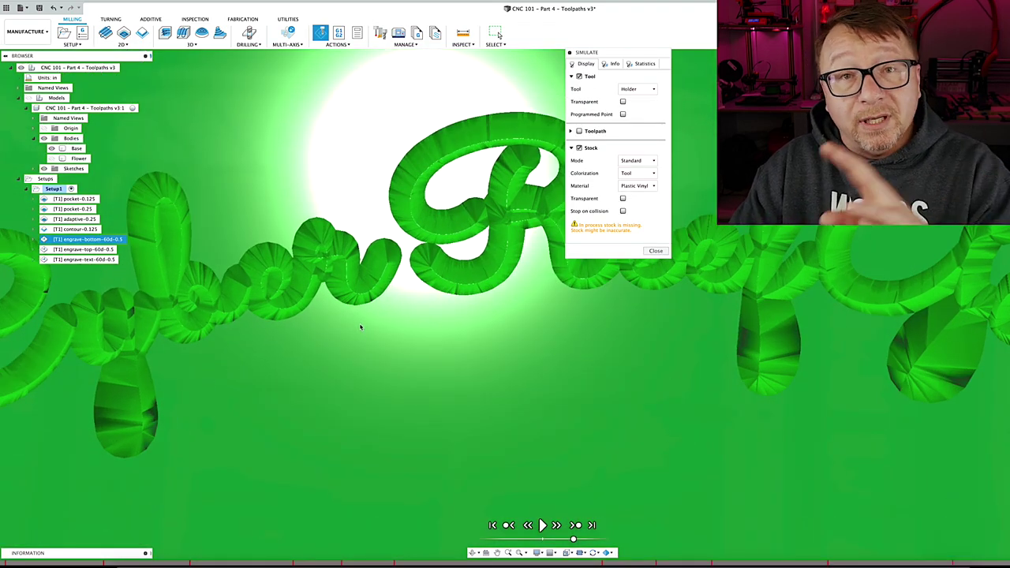
pyautogui.scroll(-4, 361, 330)
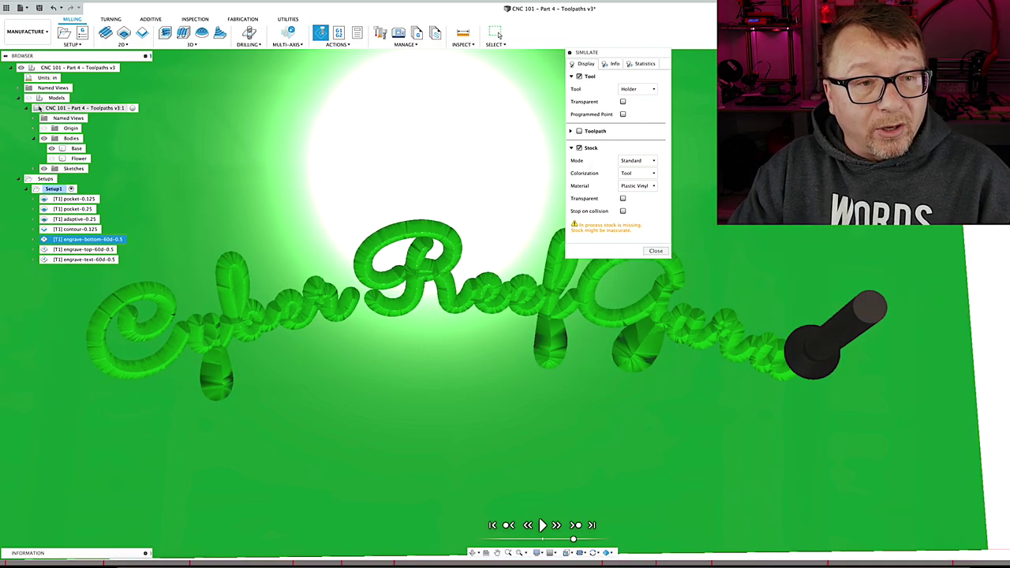
# Step: Show the models over the simulated stock and compare the cut width with the designed letters around the R
pyautogui.click(30, 98)
pyautogui.scroll(5, 378, 269)
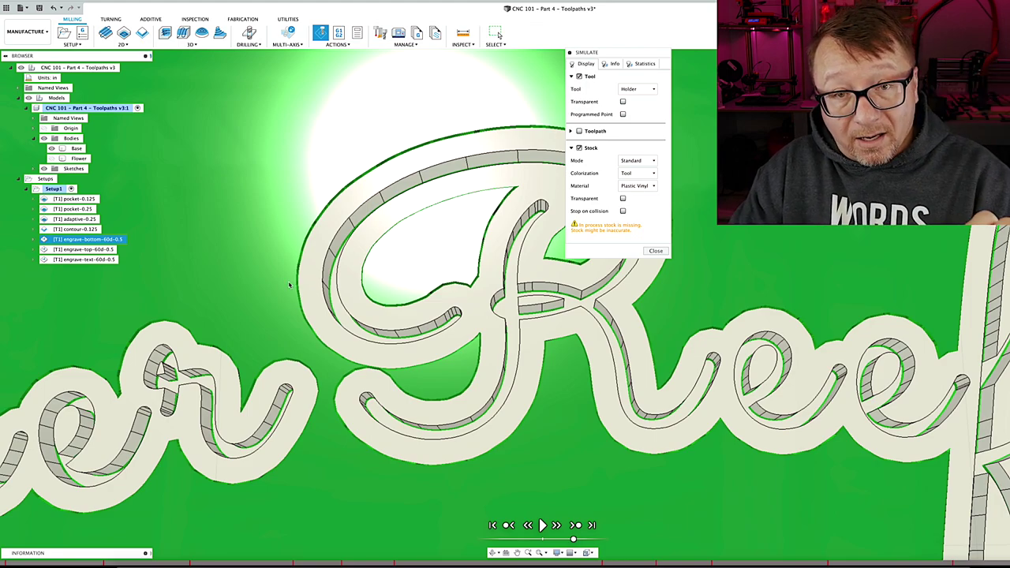
pyautogui.scroll(4, 331, 296)
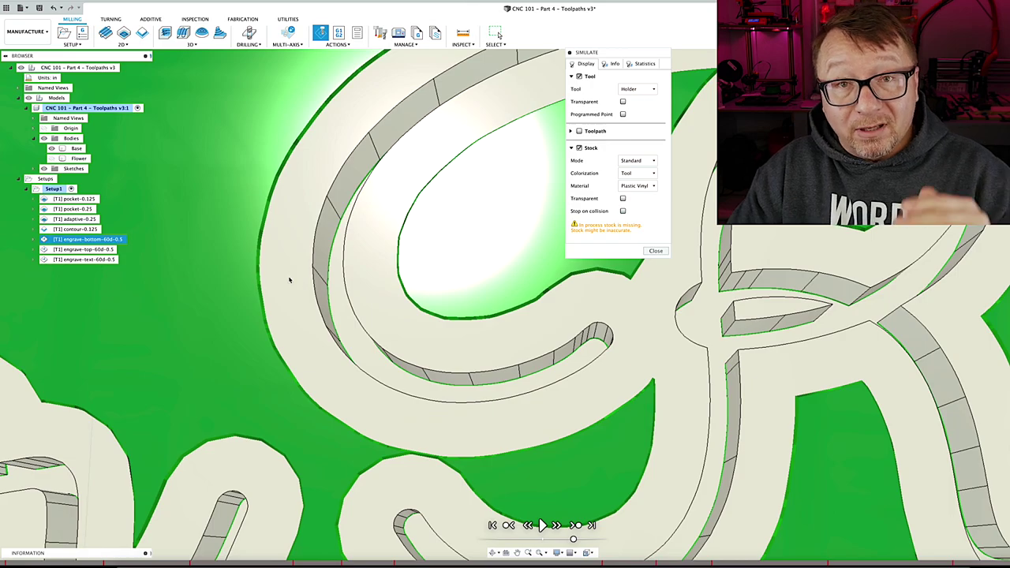
pyautogui.scroll(-5, 290, 281)
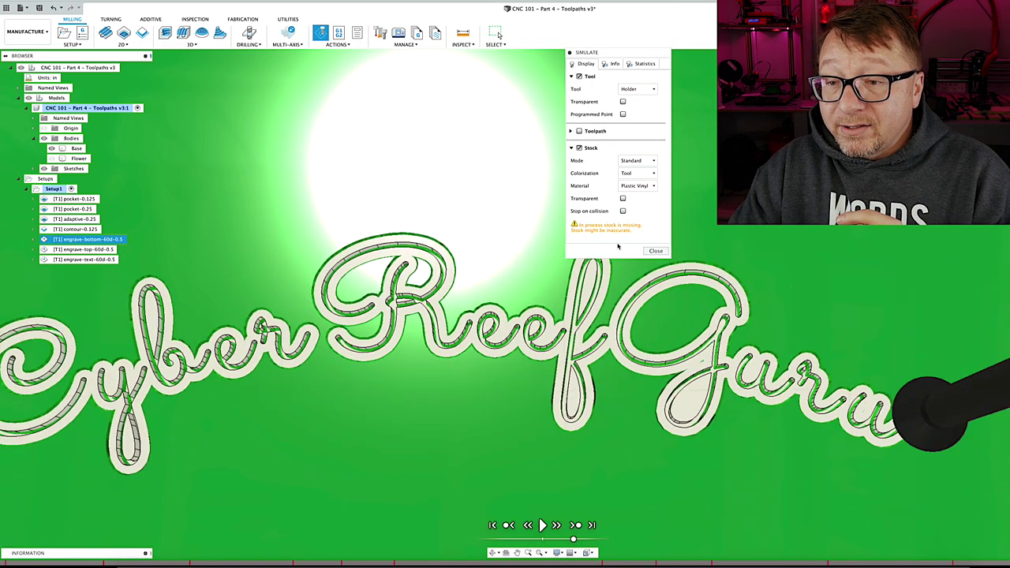
# Step: Switch the simulation to the engrave-top-60d-0.5 operation with transparent stock and inspect the letter R
pyautogui.click(623, 198)
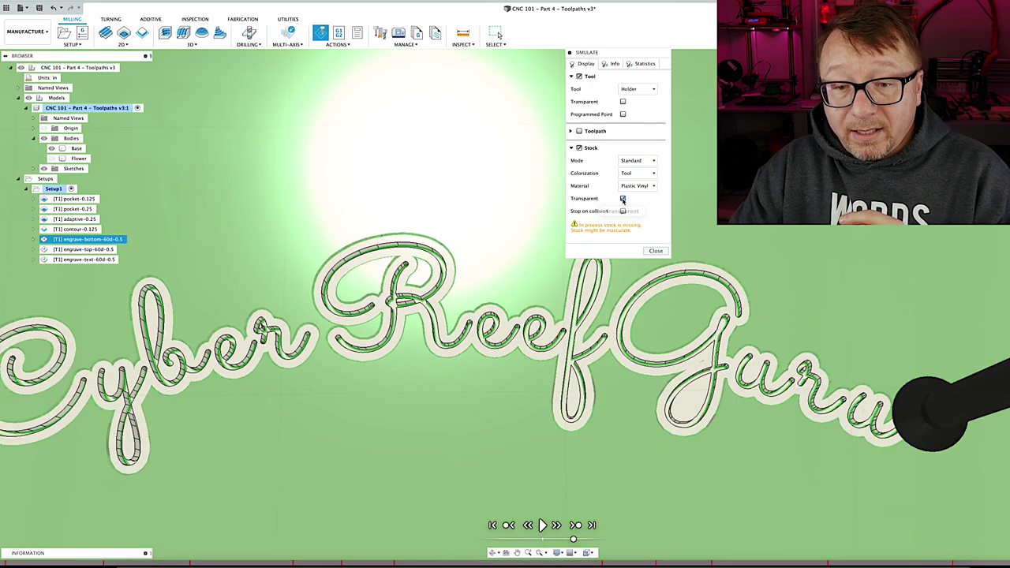
pyautogui.click(656, 250)
pyautogui.click(98, 249)
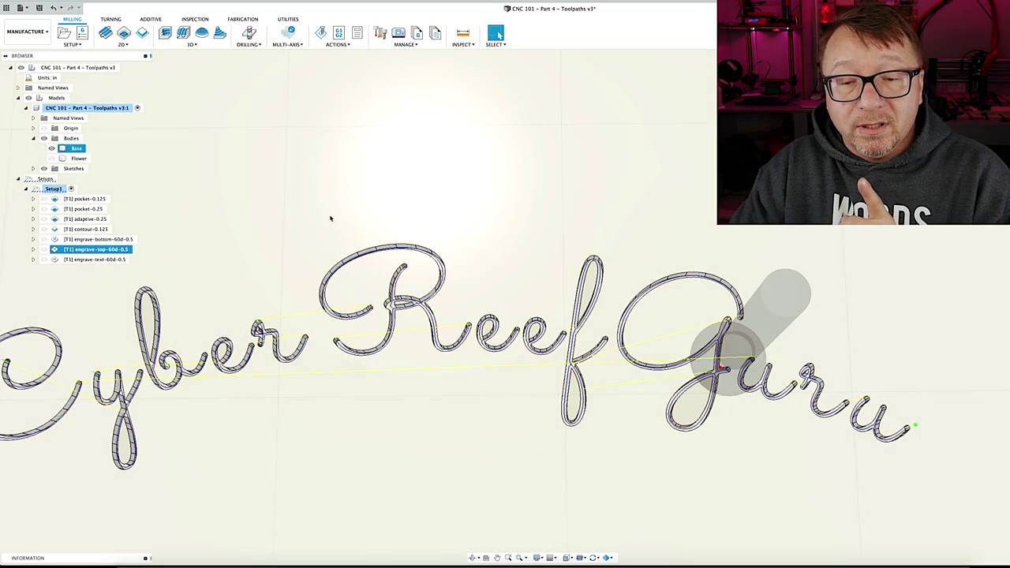
pyautogui.click(321, 32)
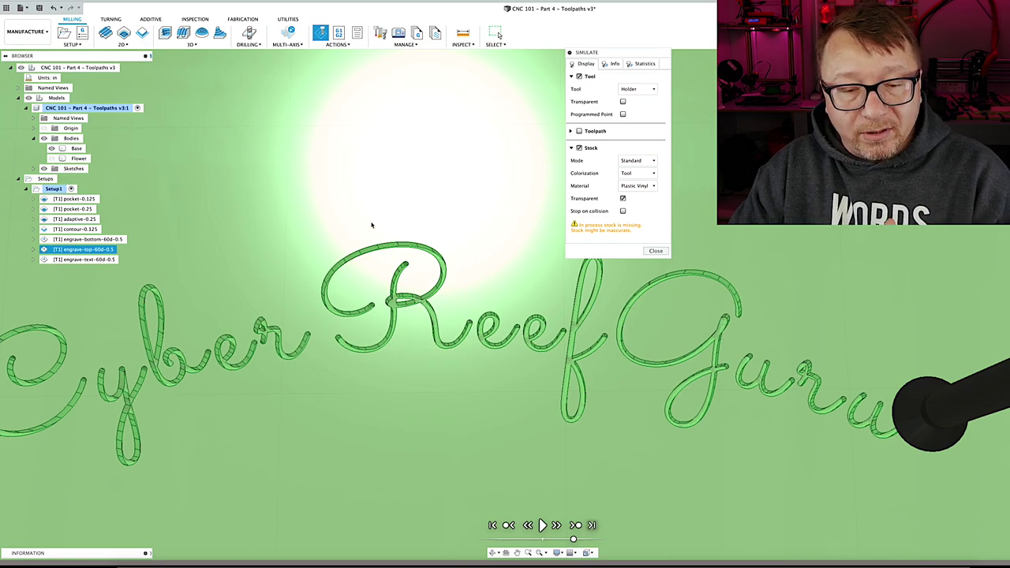
pyautogui.scroll(5, 372, 226)
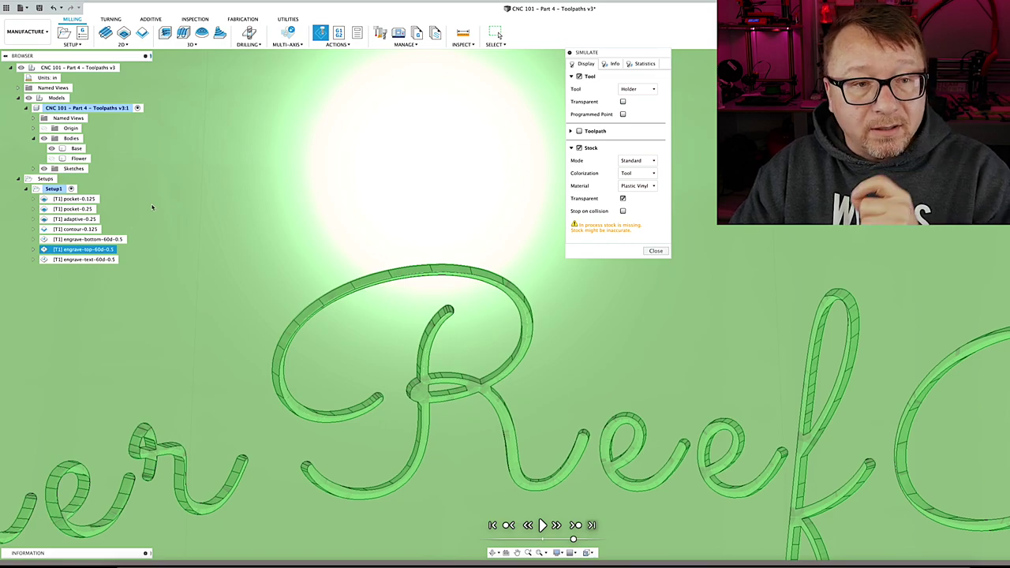
# Step: Hide the models and examine the simulated V-shaped cuts of the lettering, from the R to the C and across the text
pyautogui.click(29, 97)
pyautogui.keyDown('shift'); pyautogui.moveTo(356, 282); pyautogui.dragTo(432, 327, button='middle'); pyautogui.keyUp('shift')
pyautogui.scroll(10, 426, 319)
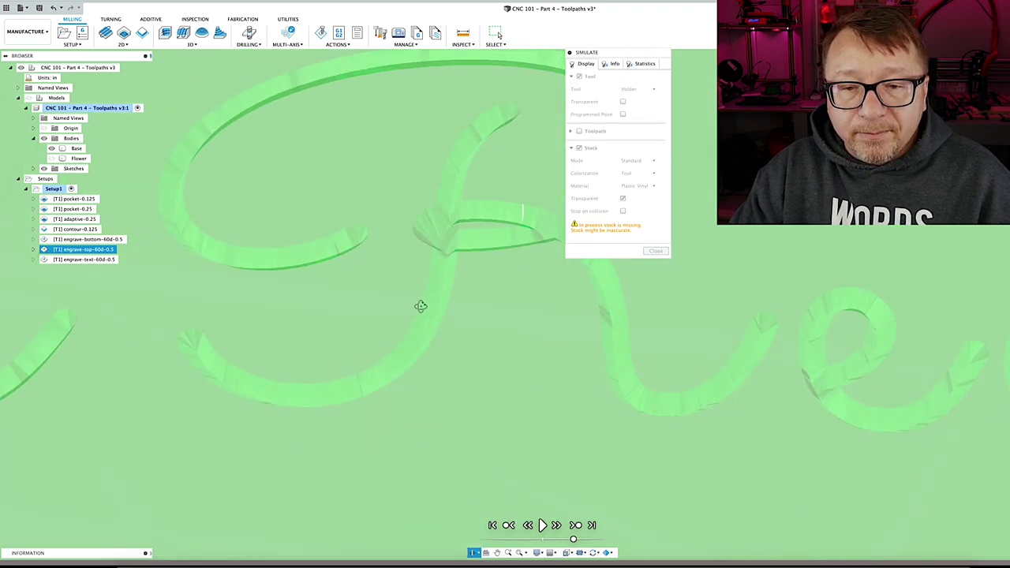
pyautogui.keyDown('shift'); pyautogui.moveTo(409, 308); pyautogui.dragTo(412, 256, button='middle'); pyautogui.keyUp('shift')
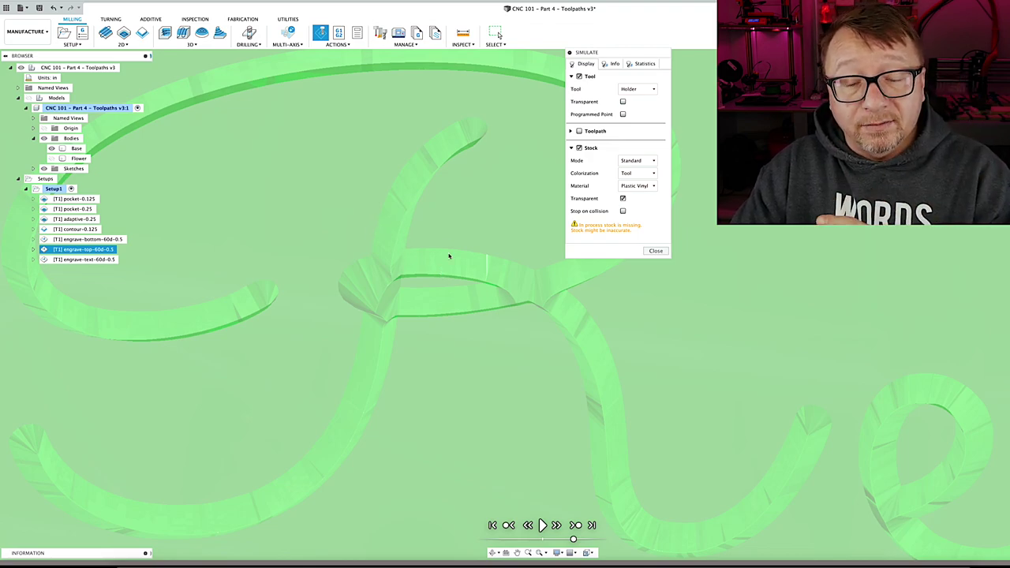
pyautogui.scroll(-10, 448, 251)
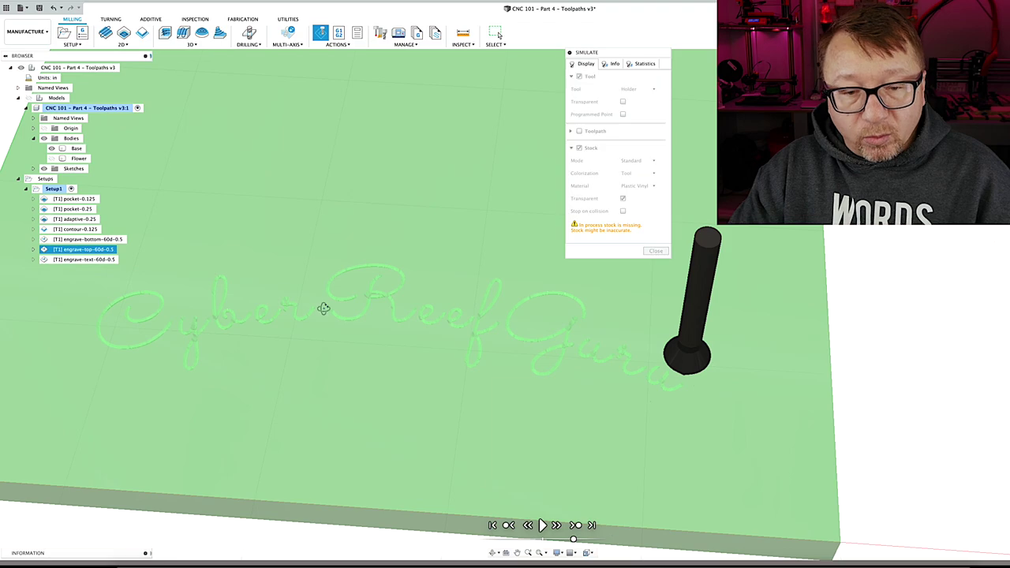
pyautogui.scroll(10, 275, 311)
pyautogui.keyDown('shift'); pyautogui.moveTo(228, 329); pyautogui.dragTo(368, 369, button='middle'); pyautogui.keyUp('shift')
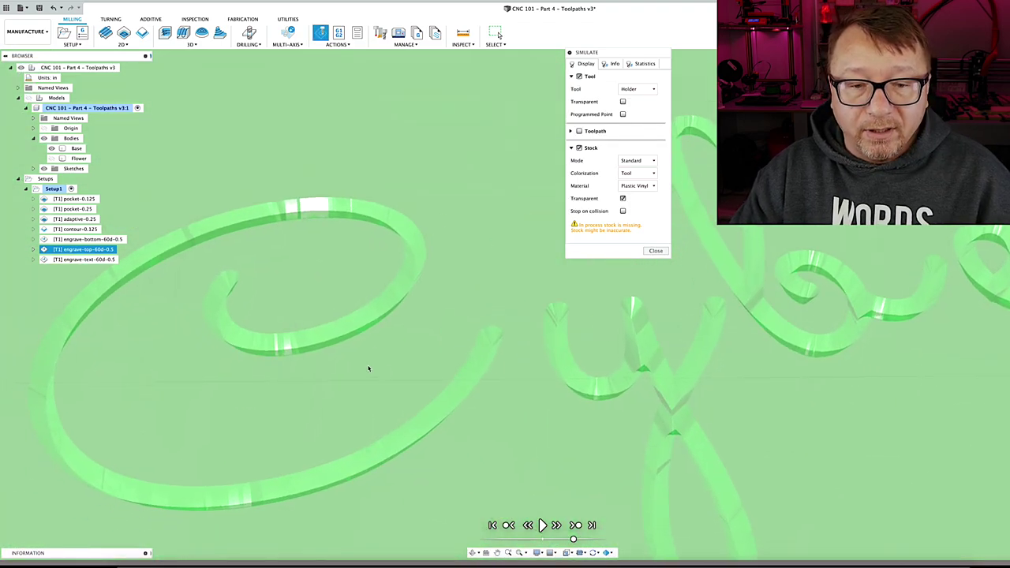
pyautogui.scroll(-5, 371, 355)
pyautogui.keyDown('shift'); pyautogui.moveTo(379, 334); pyautogui.dragTo(557, 326, button='middle'); pyautogui.keyUp('shift')
pyautogui.scroll(3, 431, 338)
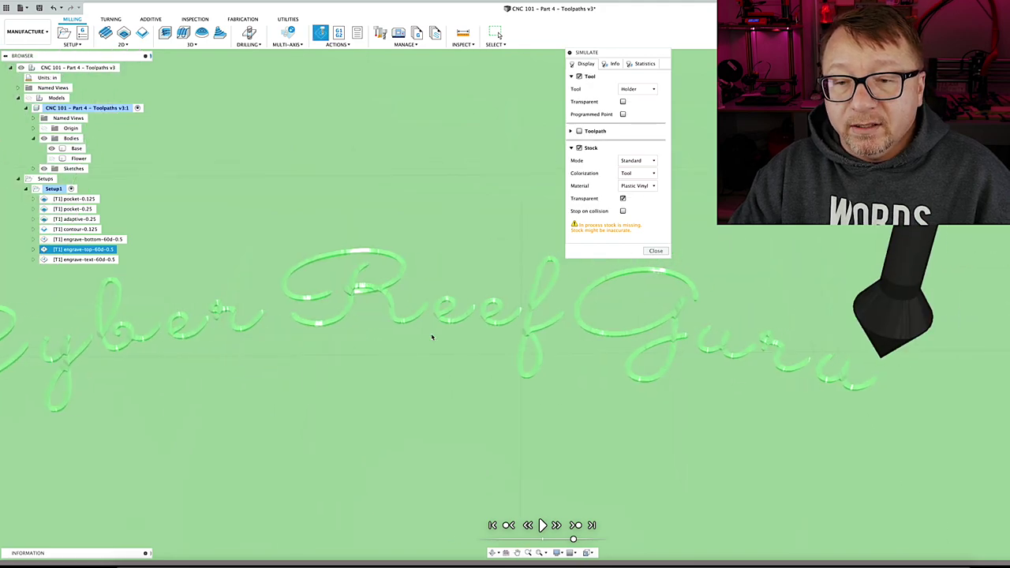